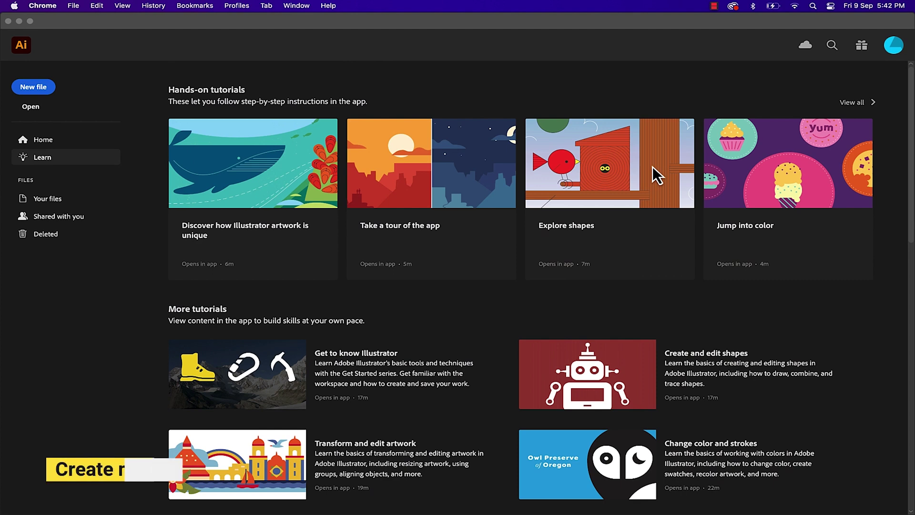
Create a new 1600 × 1200 px RGB document, Untitled-5
click(35, 87)
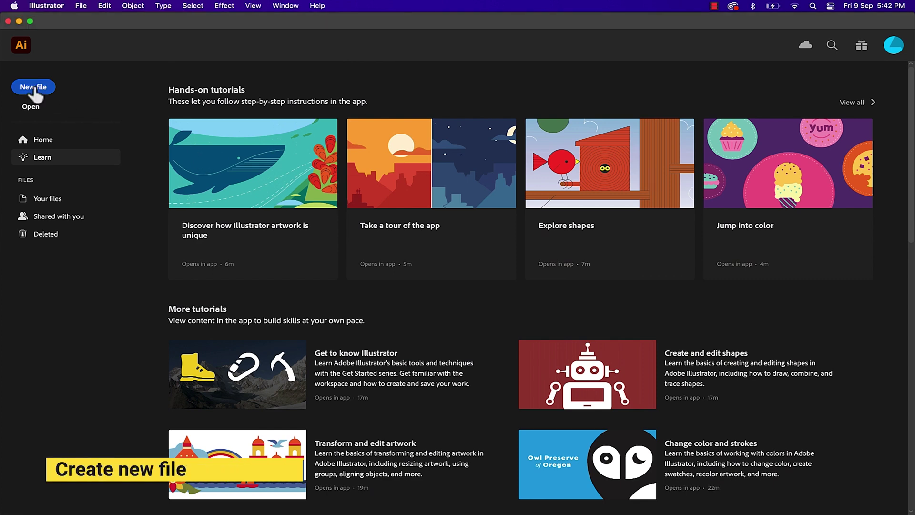
click(34, 87)
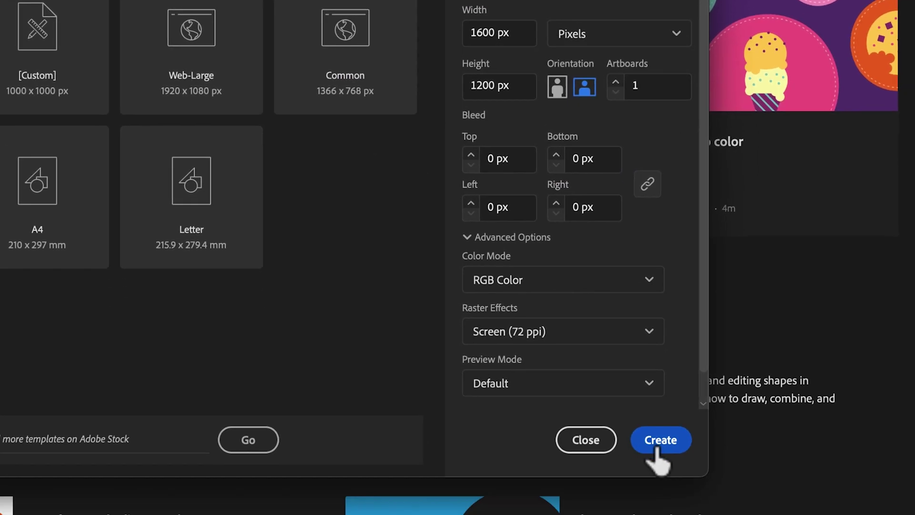
click(657, 434)
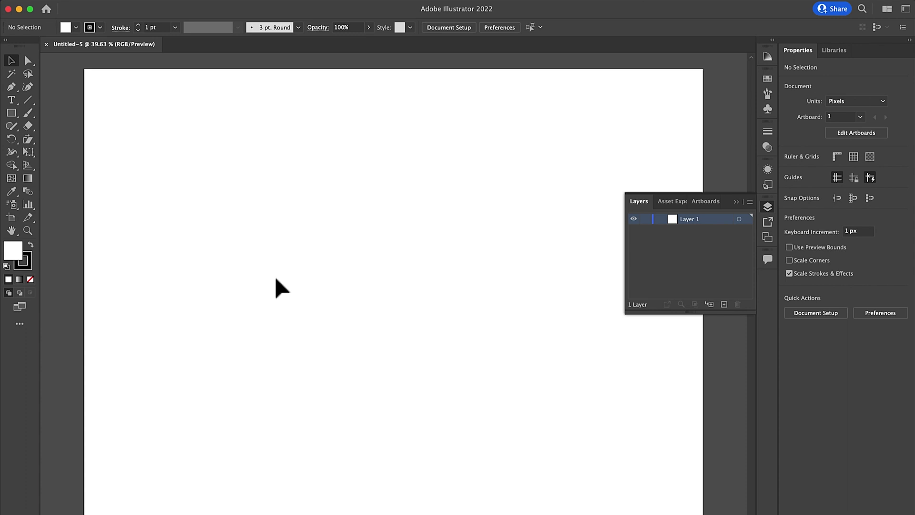
Draw a rectangle of exactly 1600 × 1200 px with the Rectangle Tool
click(11, 113)
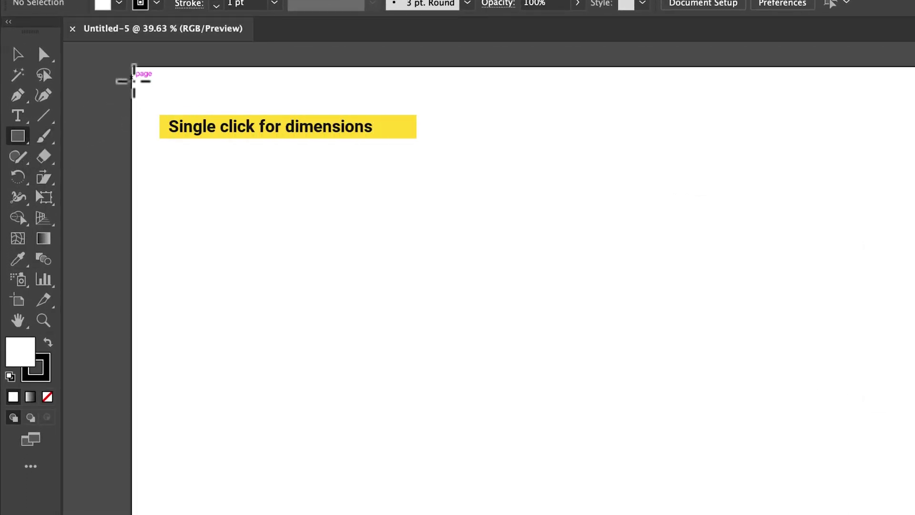
click(133, 72)
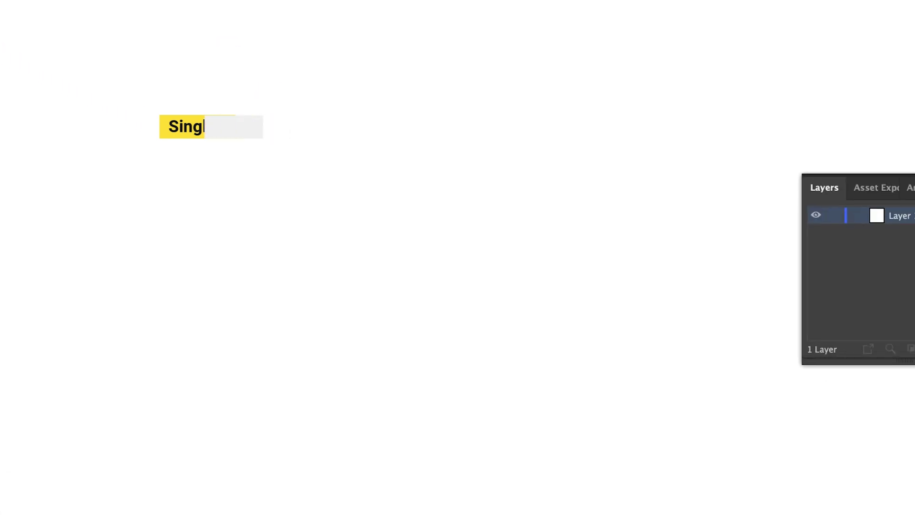
text(1)
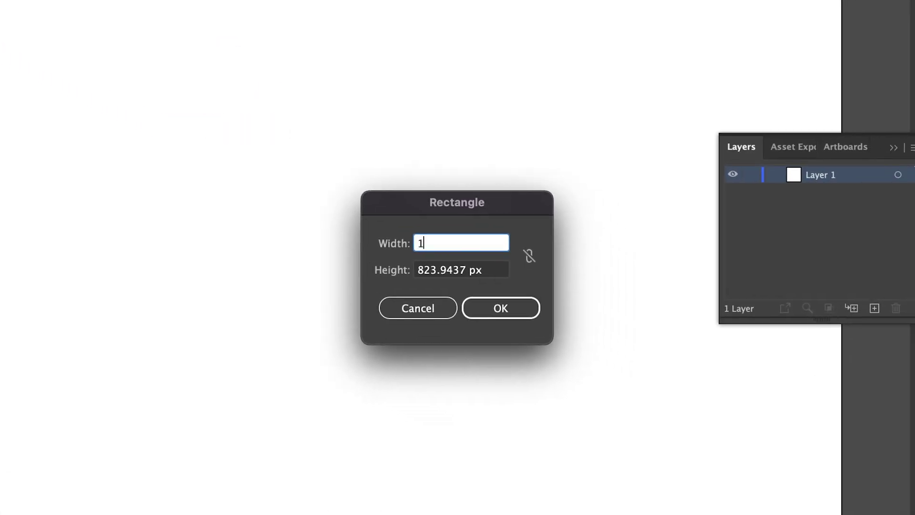
text(600)
key(Tab)
text(1)
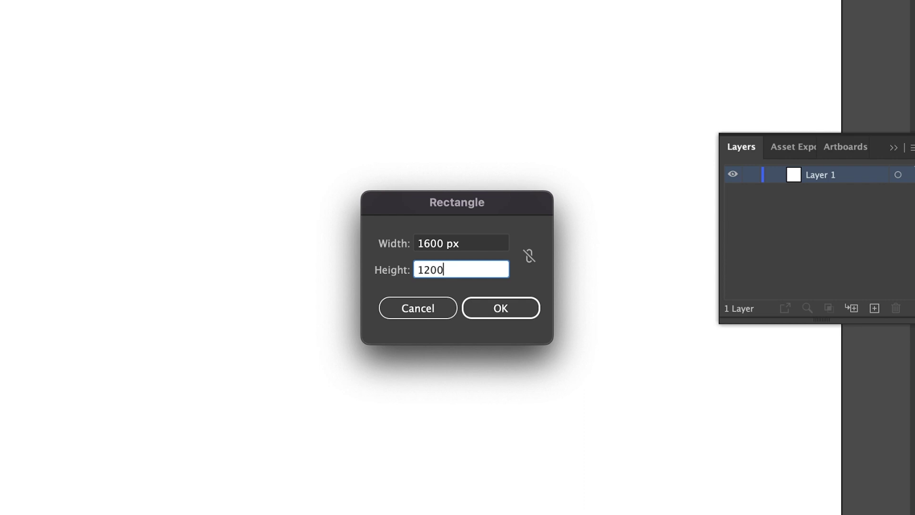
click(487, 310)
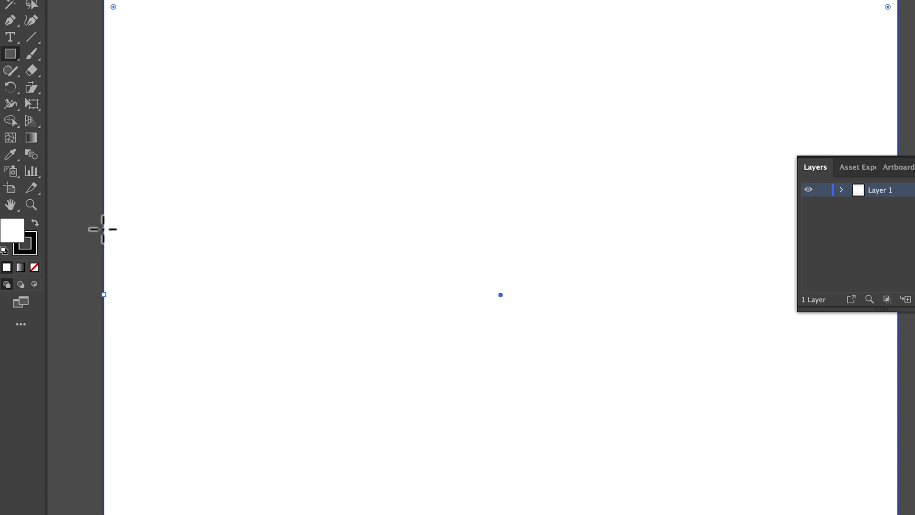
Change the full-page rectangle's fill from white to light grey #ebebf0
double_click(20, 235)
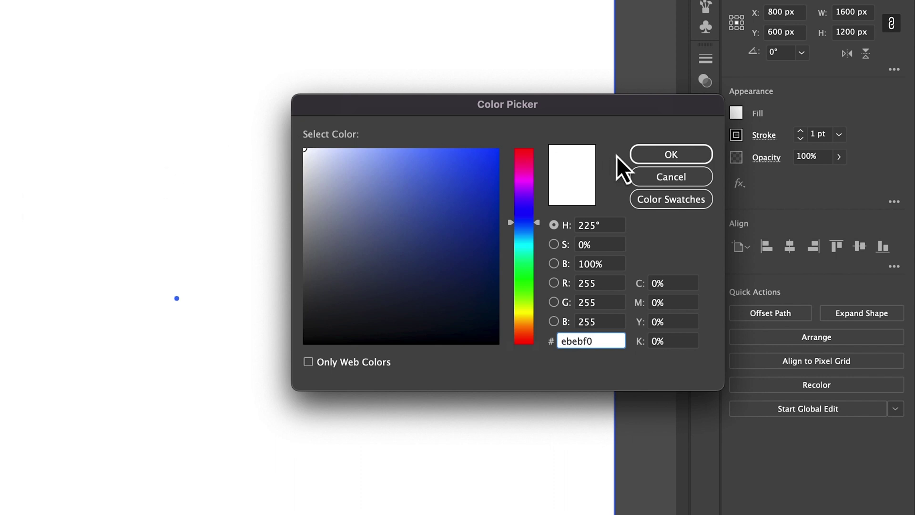
click(653, 156)
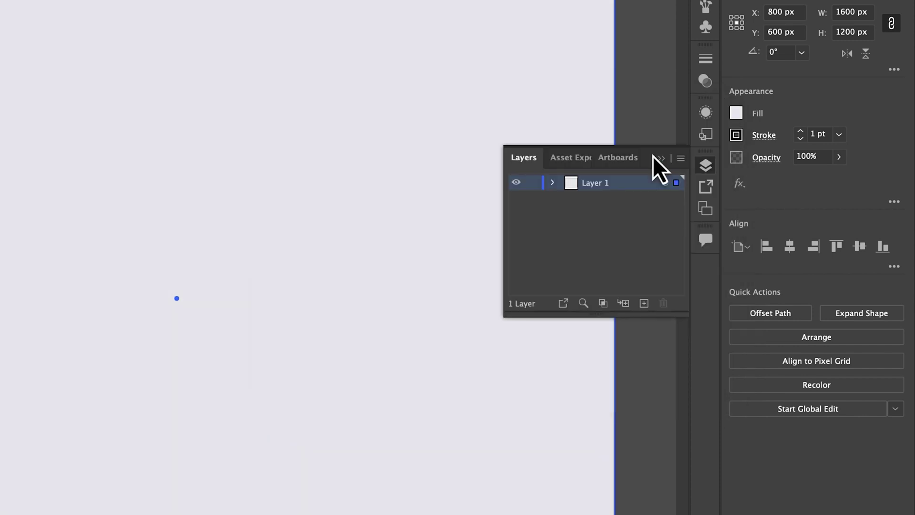
Rename Layer 1 to 'bg' and lock it
double_click(600, 185)
text(bg)
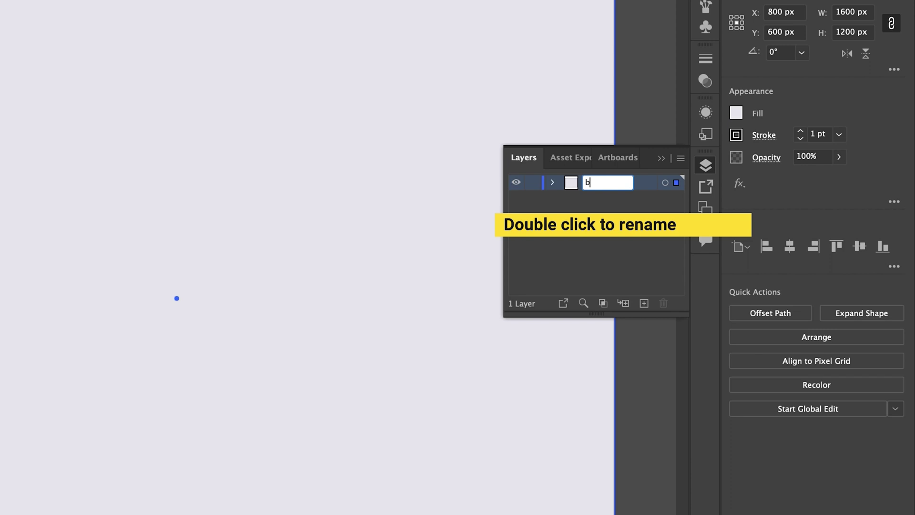
key(Return)
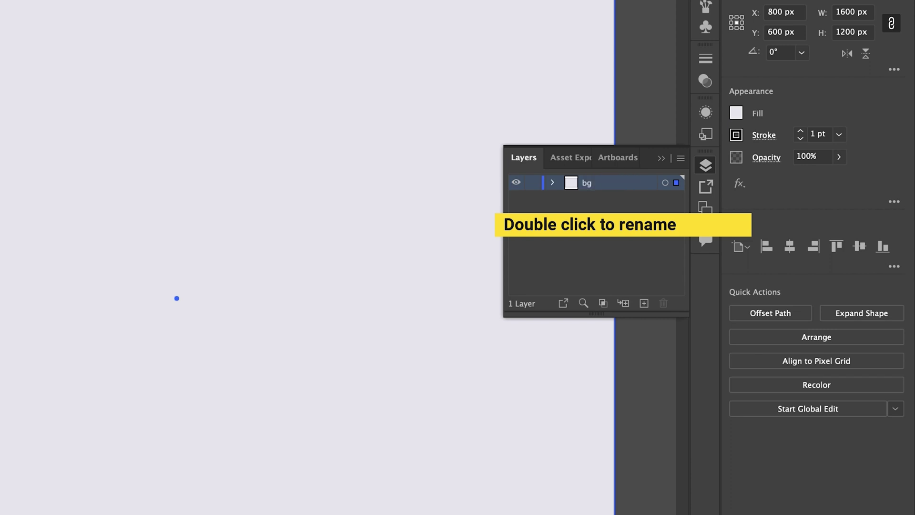
click(532, 182)
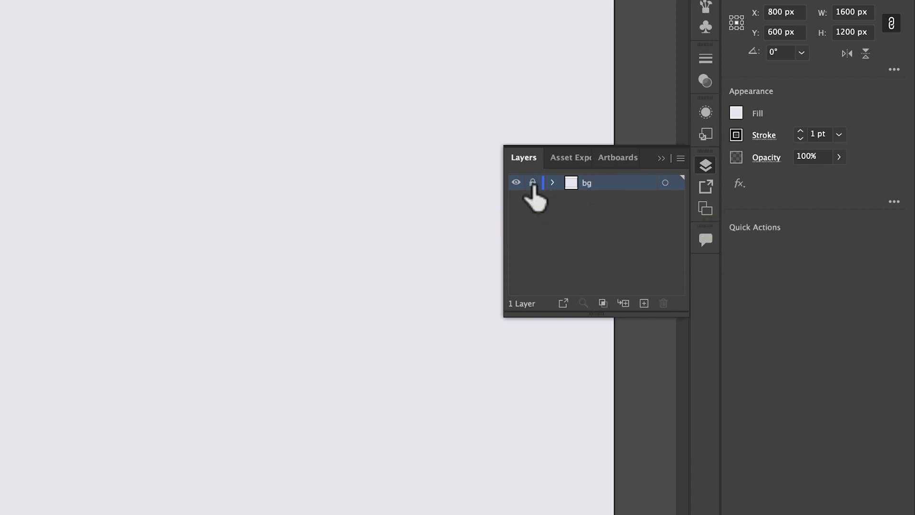
Add a new layer above bg named '3d logo'
click(645, 303)
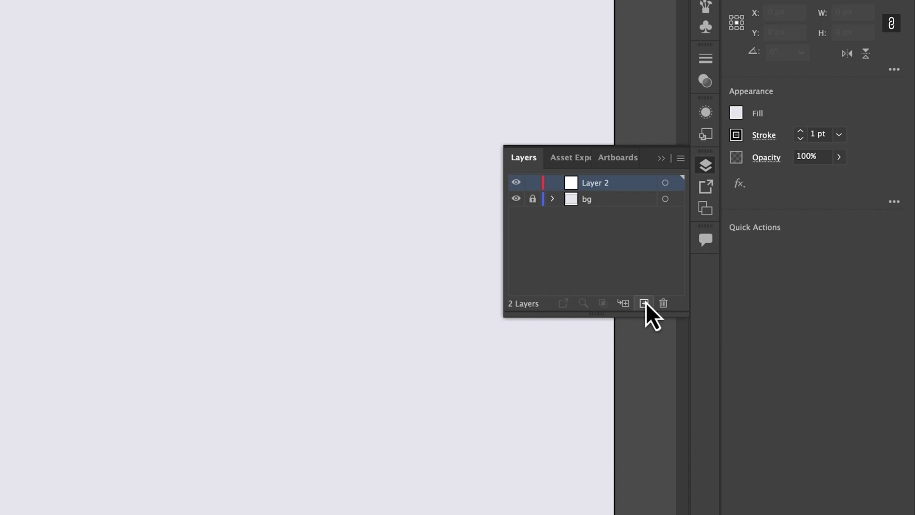
double_click(596, 187)
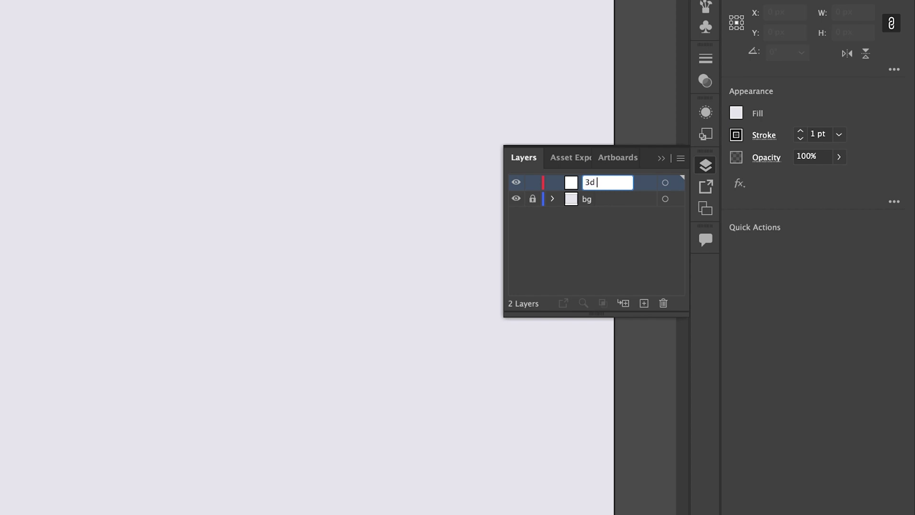
key(Return)
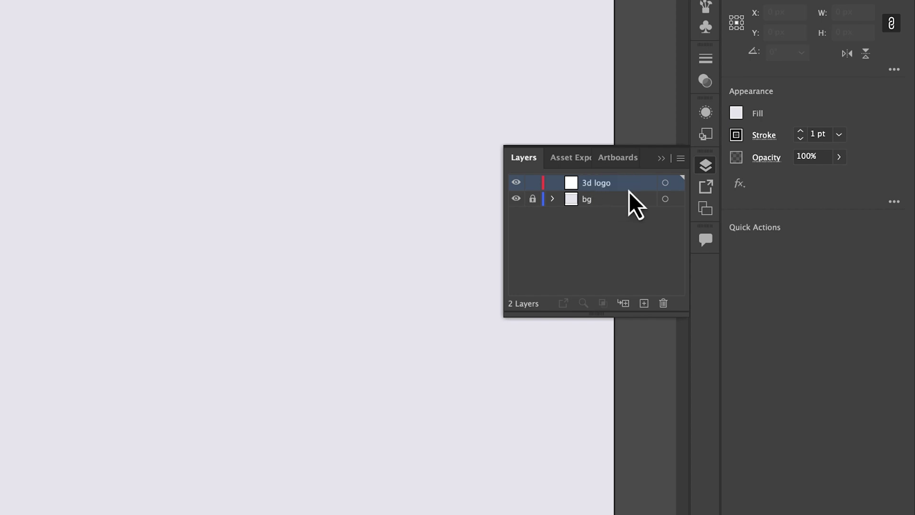
Draw a square centred on the artboard and round its corners to about 110 px
click(661, 158)
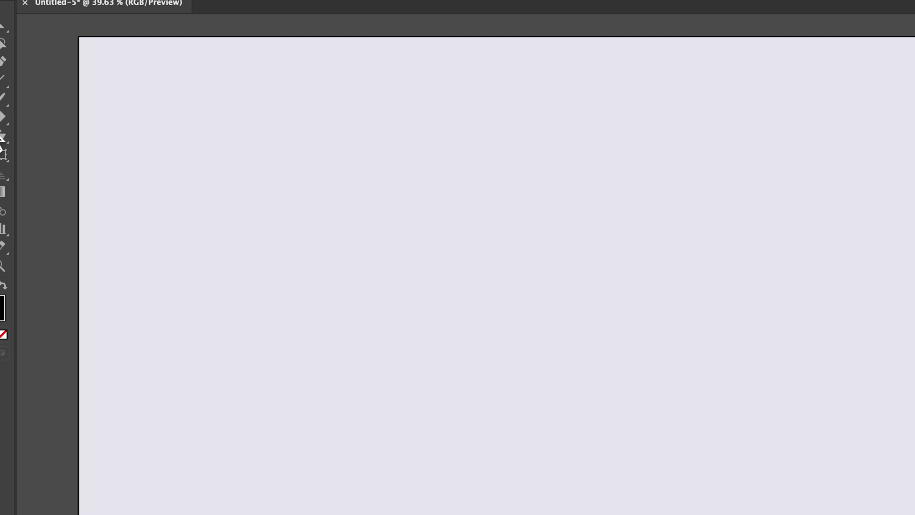
click(20, 111)
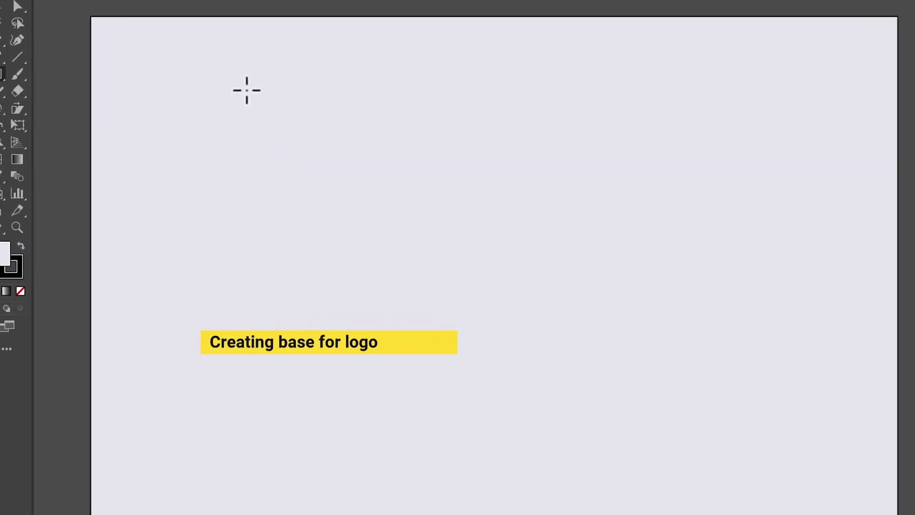
mouse_move(247, 90)
mouse_down()
mouse_move(655, 415)
mouse_move(679, 458)
mouse_up()
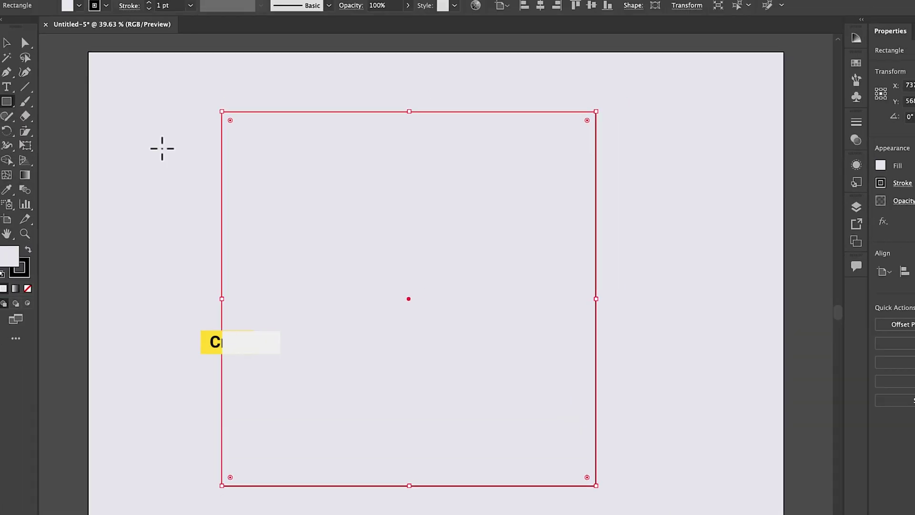
key(v)
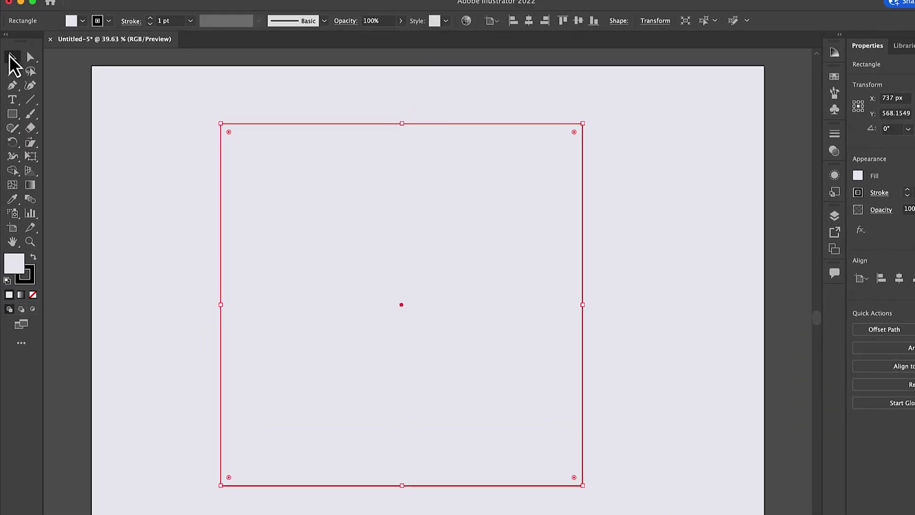
click(529, 24)
click(576, 26)
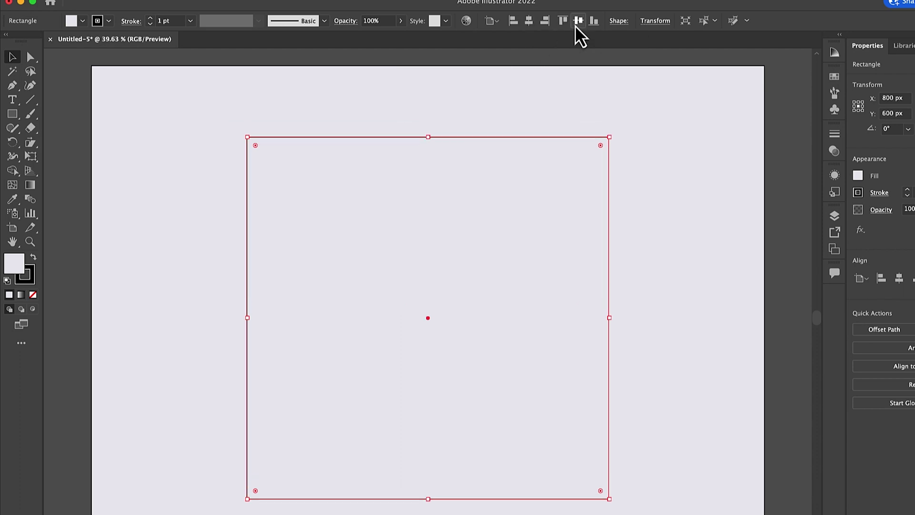
drag(255, 146, 287, 178)
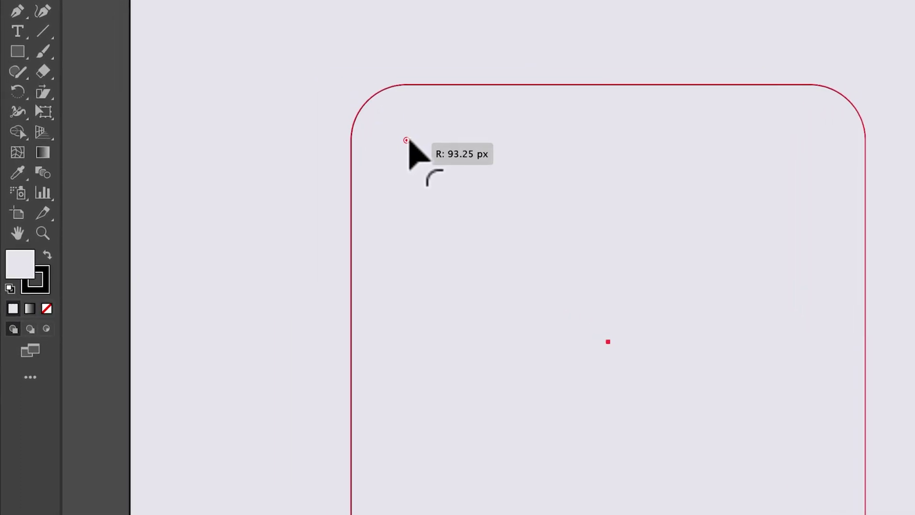
mouse_move(409, 139)
mouse_down()
mouse_move(433, 152)
mouse_move(423, 147)
mouse_up()
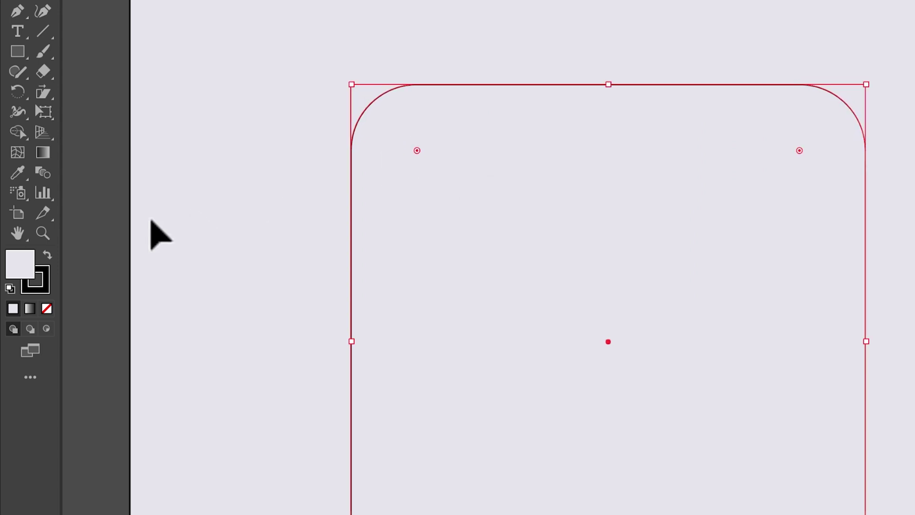
Remove the square's stroke and fill it white #ffffff
click(46, 291)
click(46, 308)
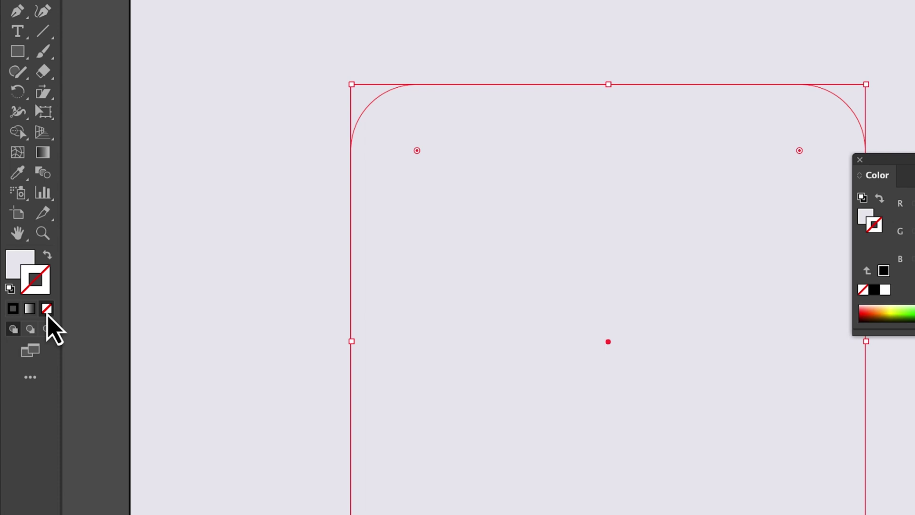
click(19, 268)
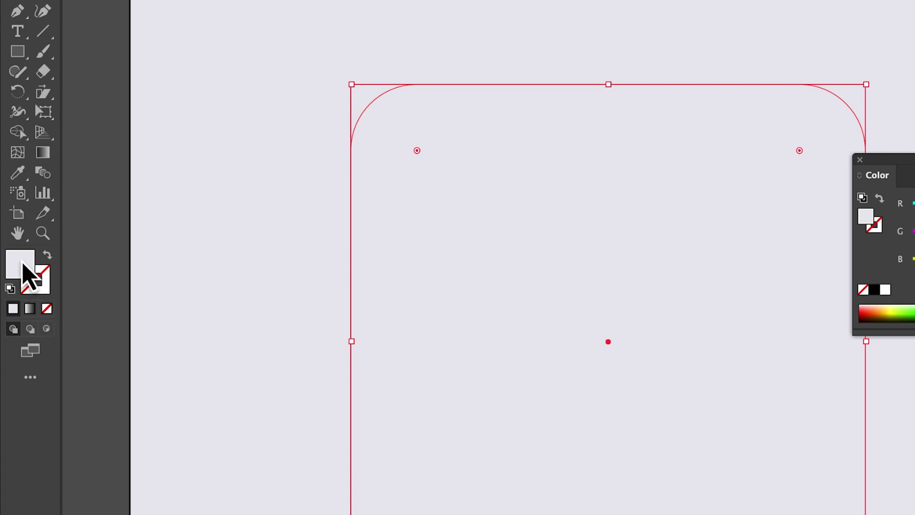
double_click(24, 266)
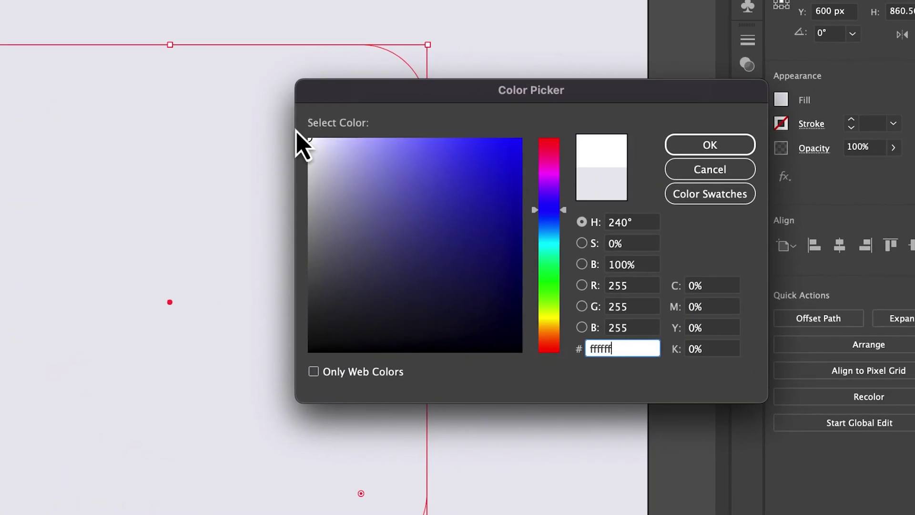
click(725, 149)
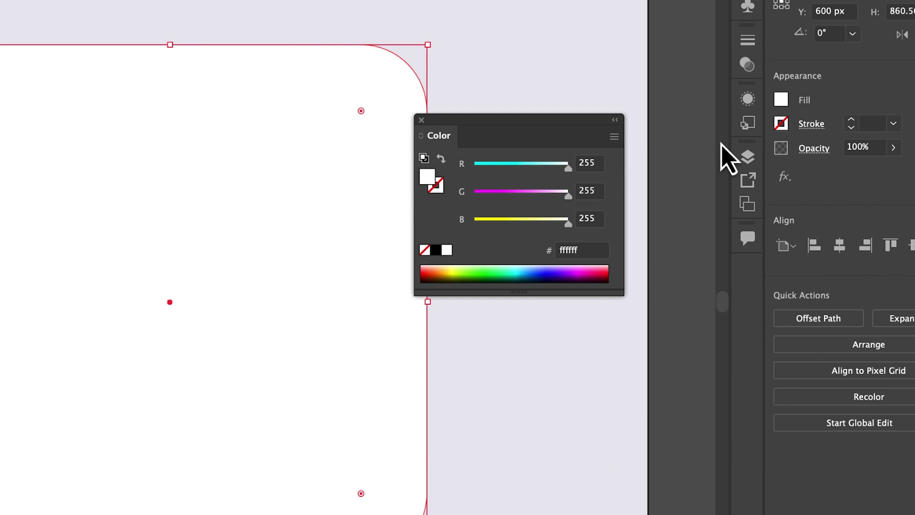
click(421, 120)
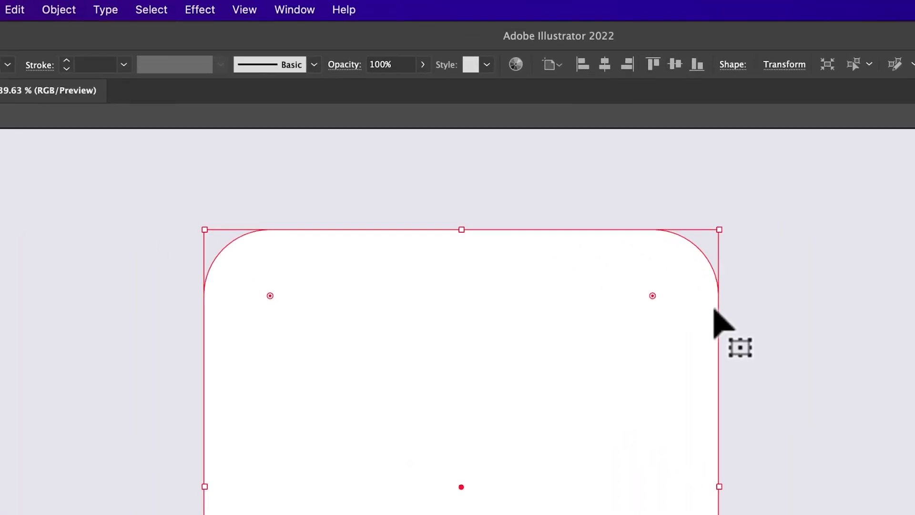
click(195, 15)
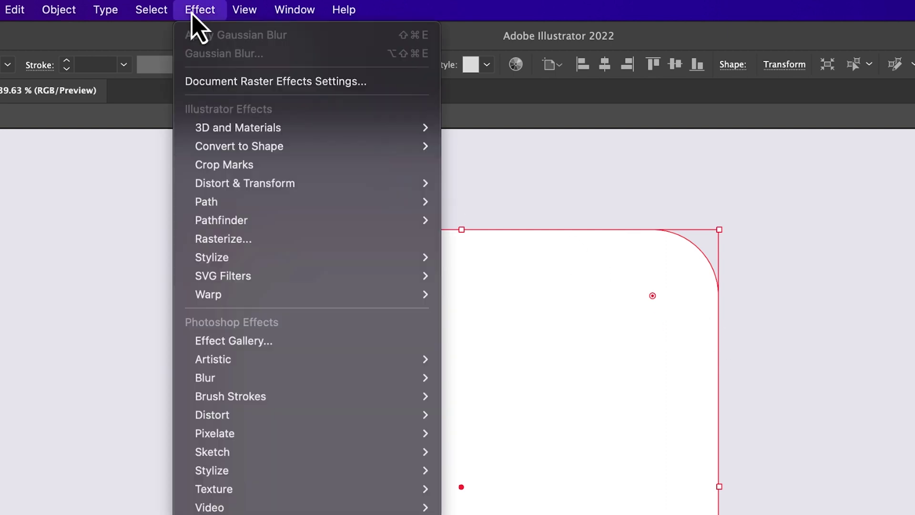
mouse_move(290, 134)
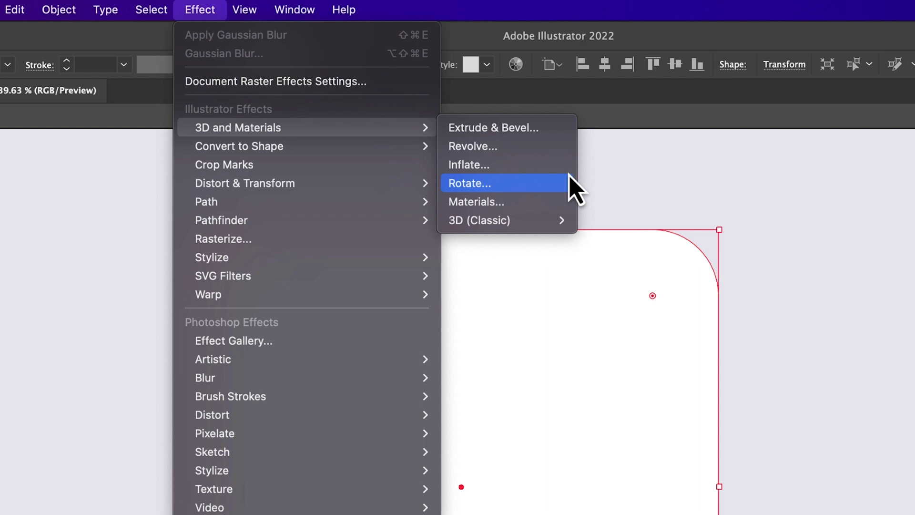
mouse_move(565, 223)
click(530, 135)
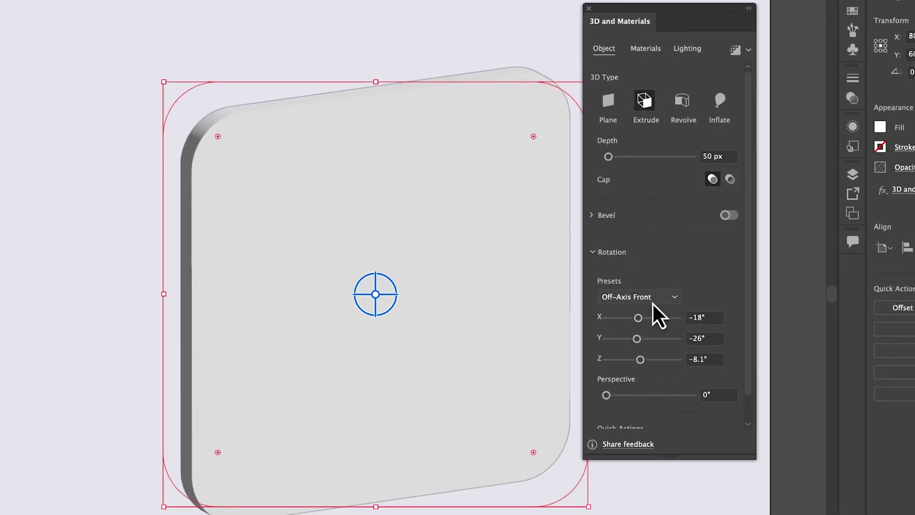
click(651, 299)
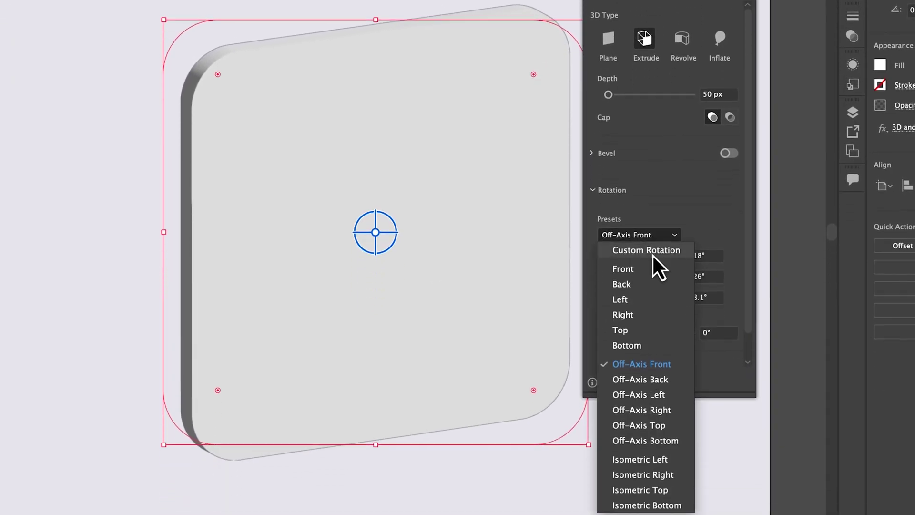
click(676, 488)
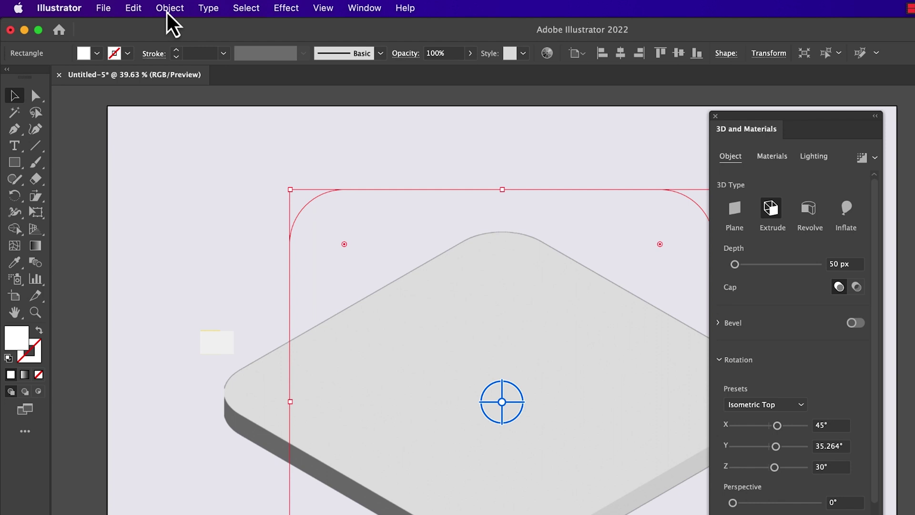
click(167, 12)
click(252, 212)
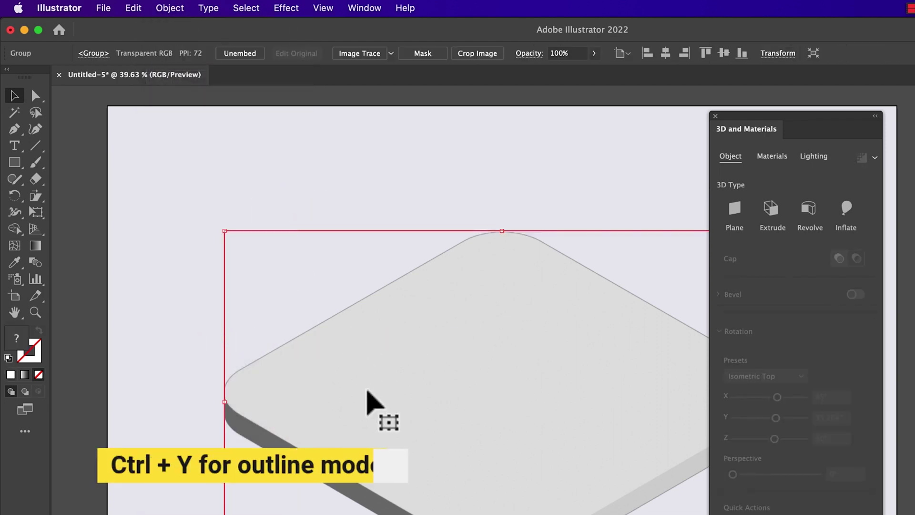
click(167, 173)
key(ctrl+y)
key(ctrl+y)
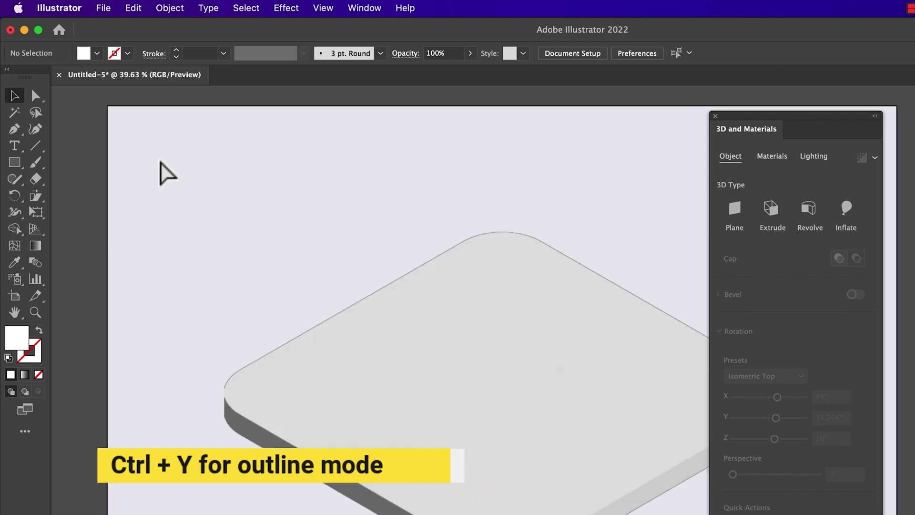
key(ctrl+z)
key(ctrl+z)
key(ctrl+z)
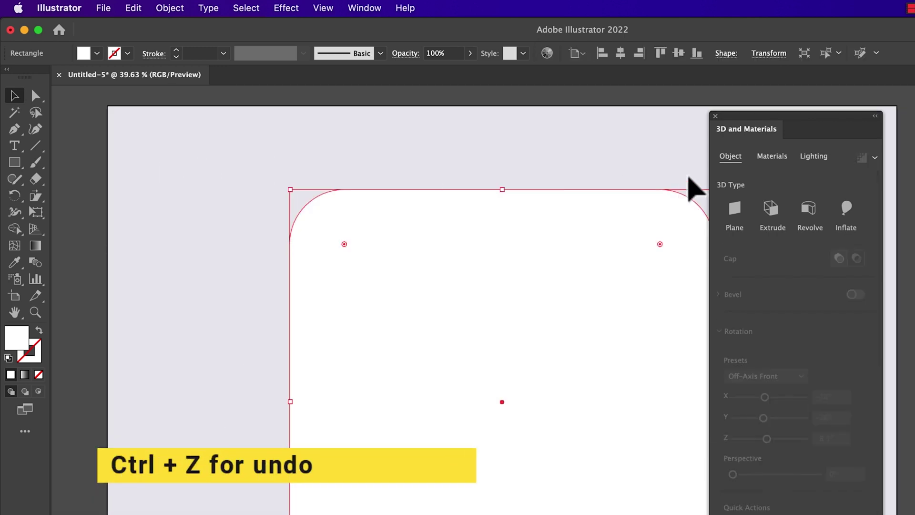
Apply Extrude & Bevel (Classic) to the rounded square at Isometric Top with 45 pt depth
click(715, 116)
click(288, 8)
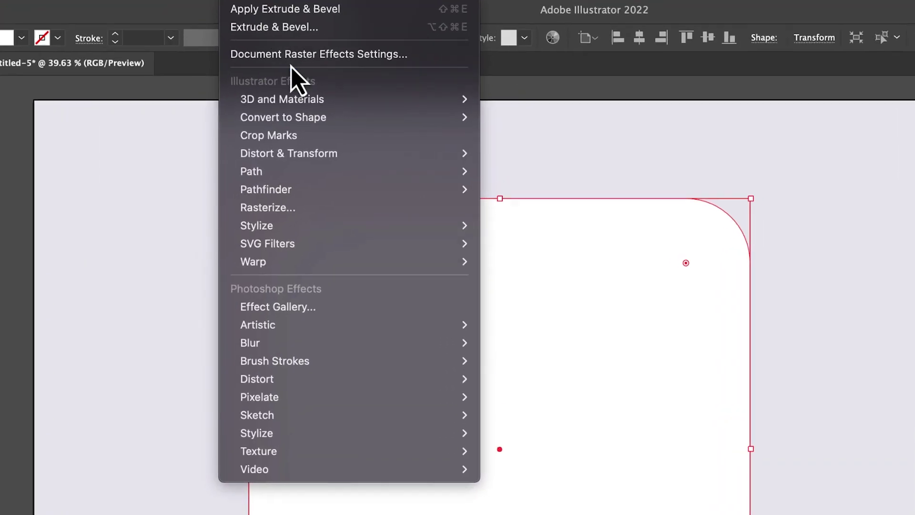
mouse_move(341, 107)
mouse_move(548, 185)
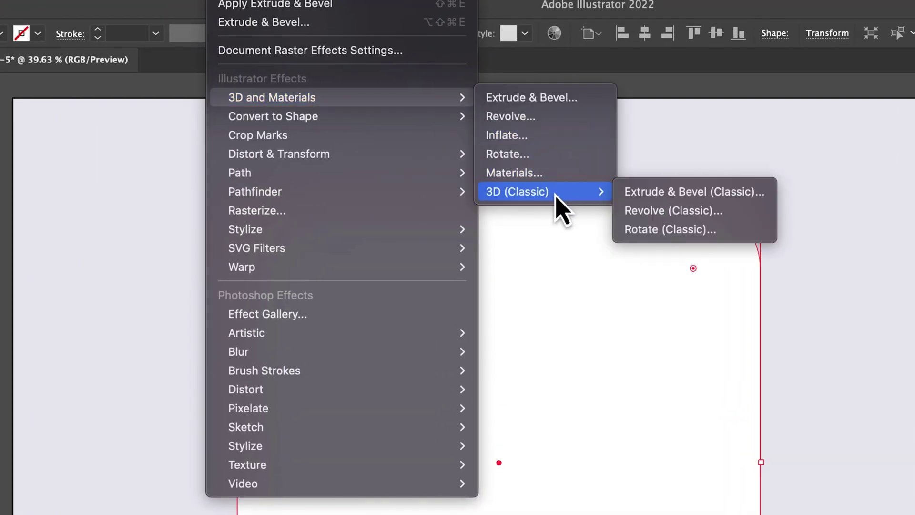
click(689, 192)
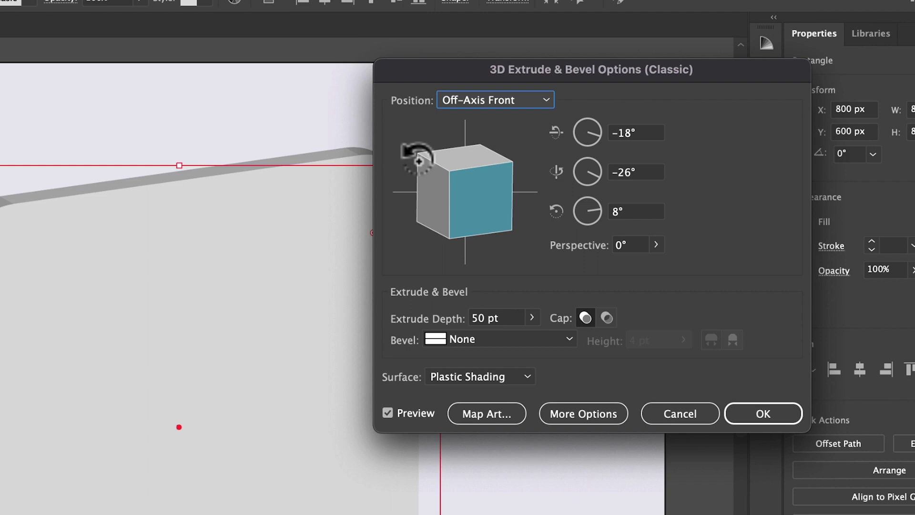
click(515, 101)
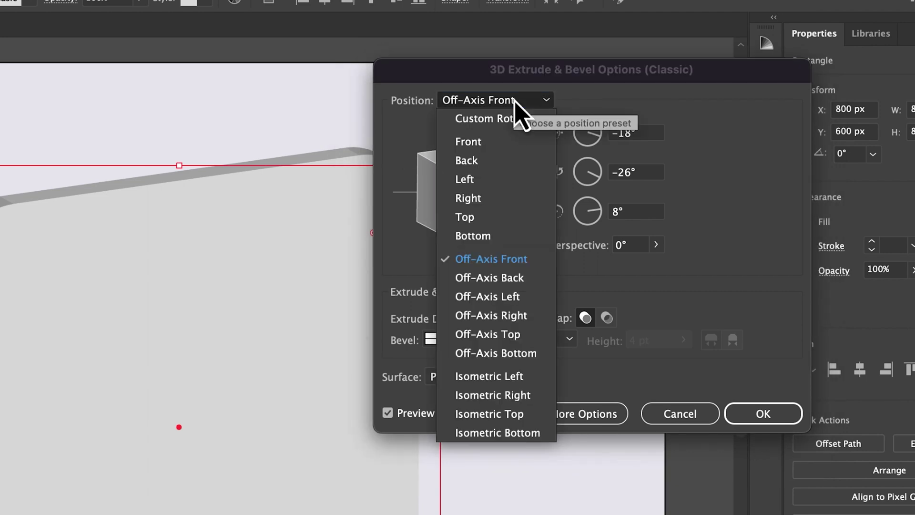
click(522, 413)
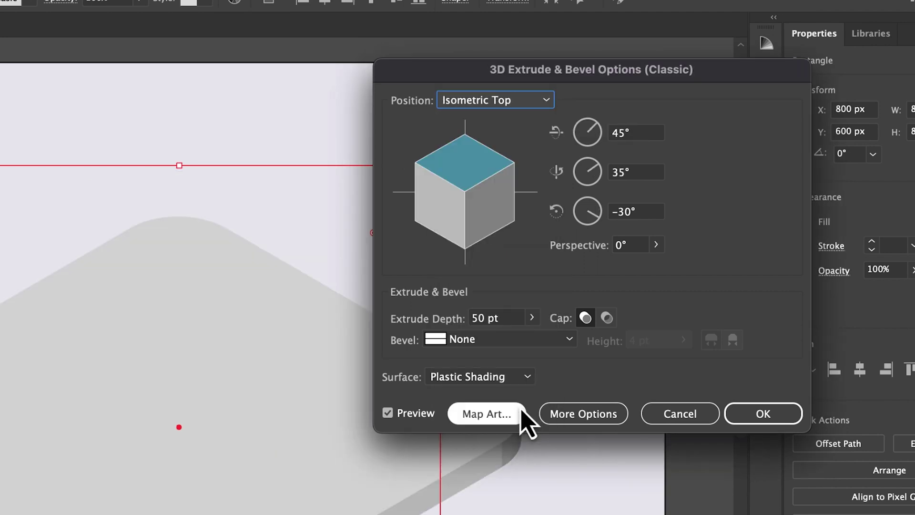
double_click(482, 319)
text(45)
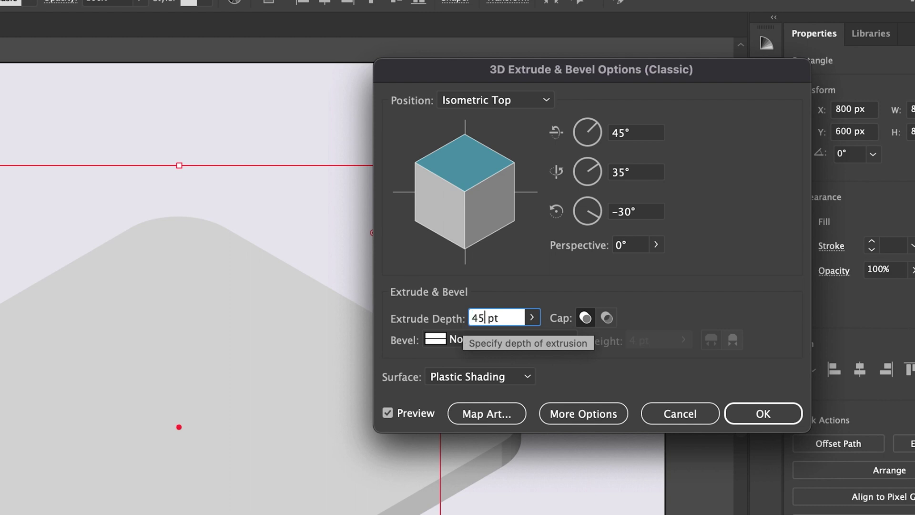
key(Tab)
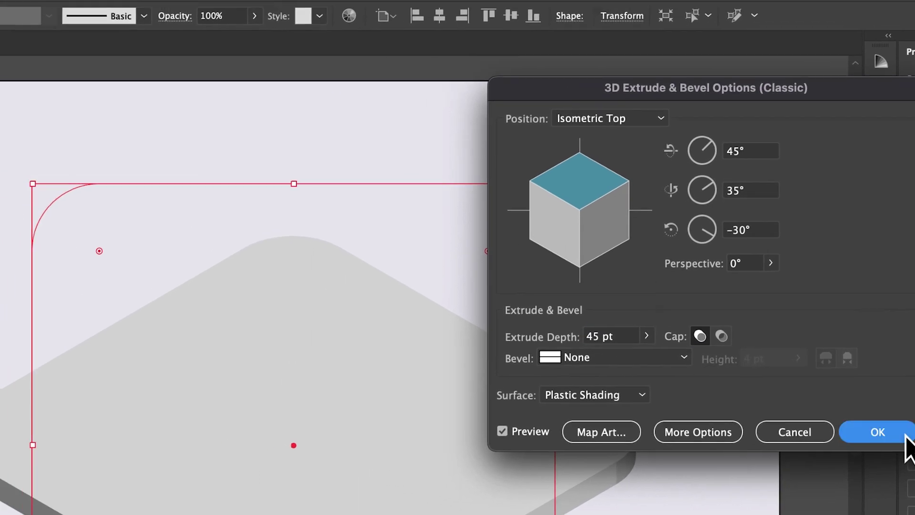
click(797, 413)
click(193, 18)
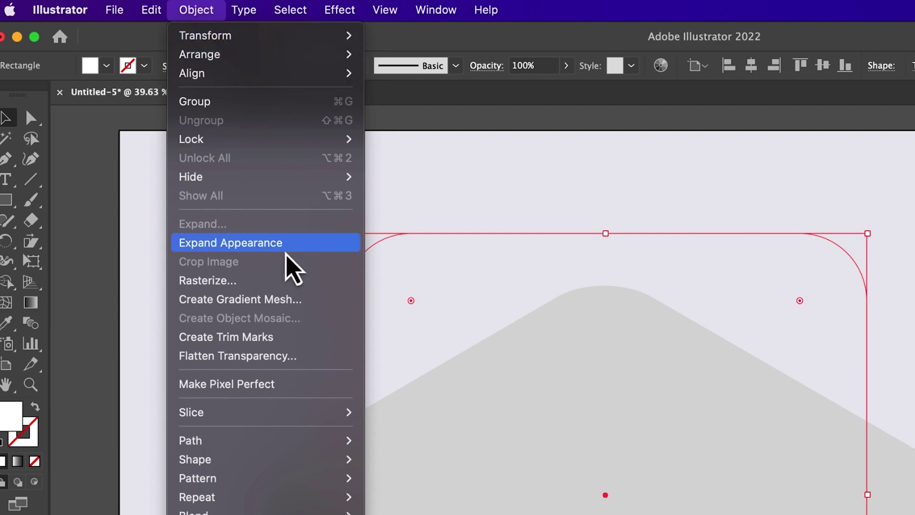
Expand the slab's appearance, ungroup it twice, and unite the side pieces into one shape
click(285, 245)
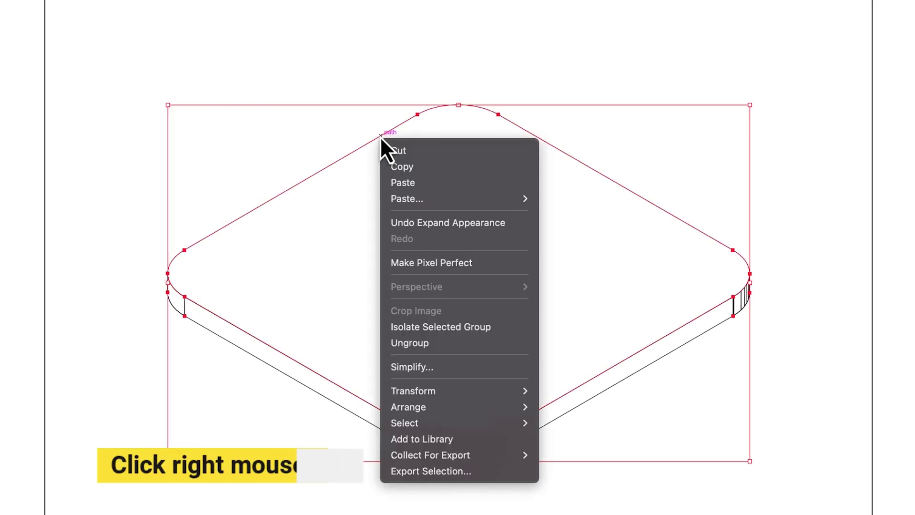
click(453, 347)
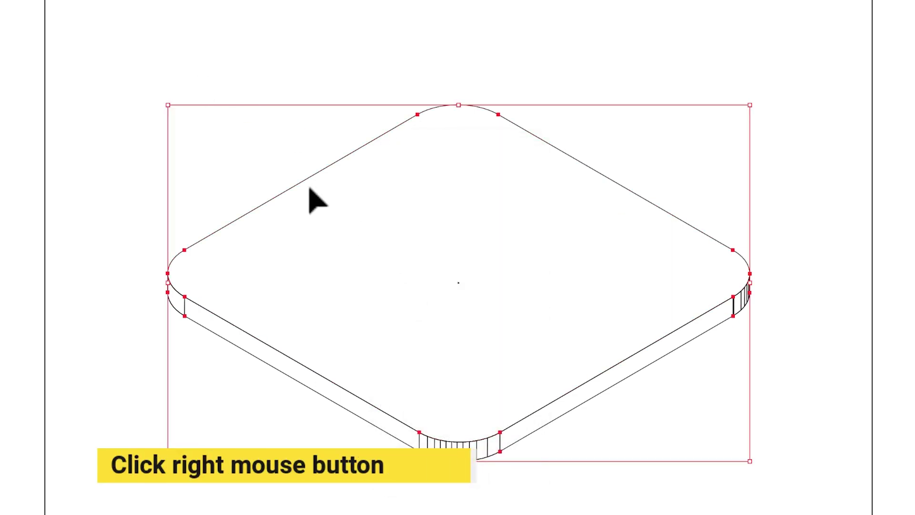
click(269, 157)
click(315, 175)
right_click(314, 176)
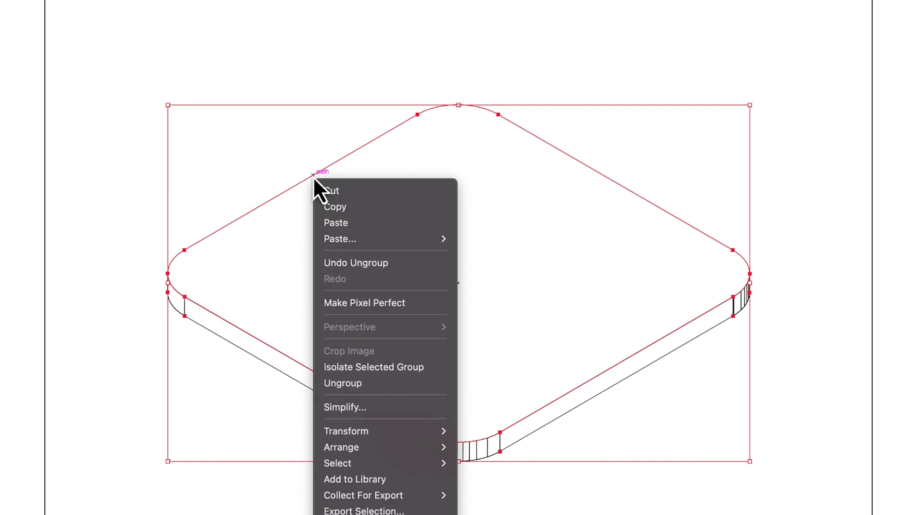
click(387, 383)
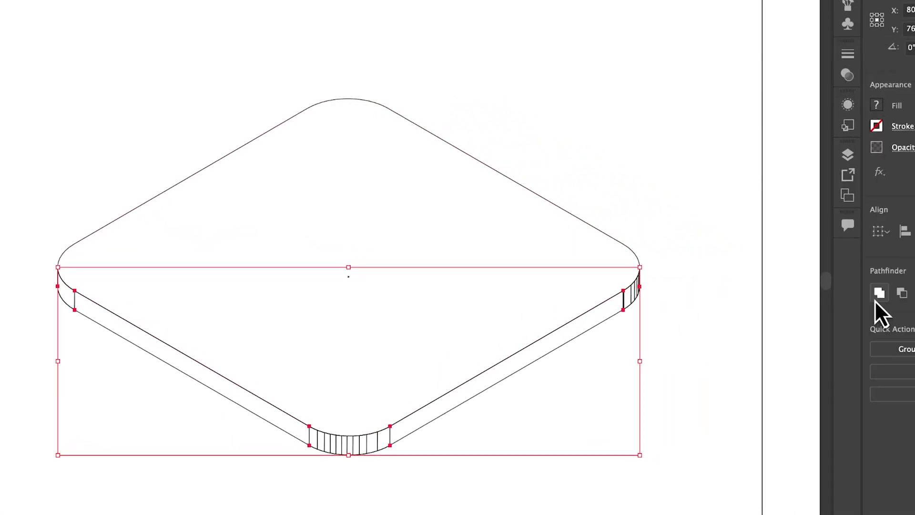
click(746, 295)
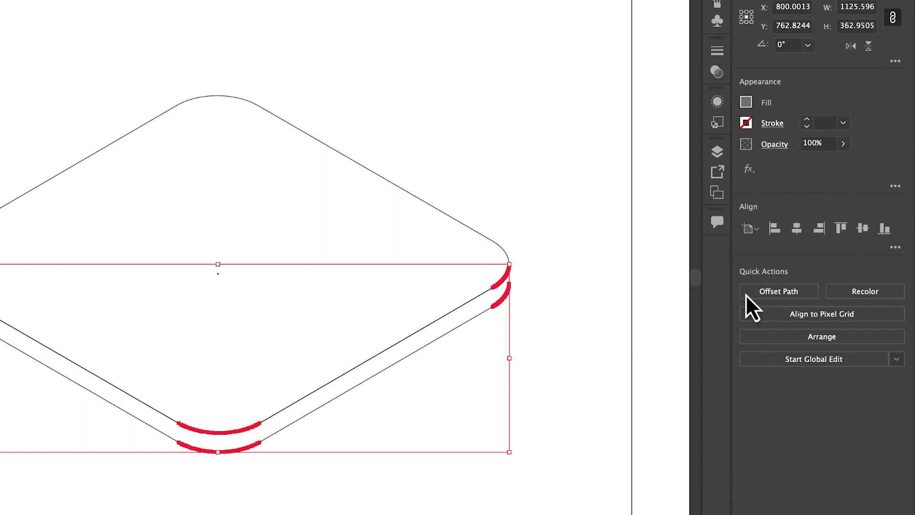
click(572, 347)
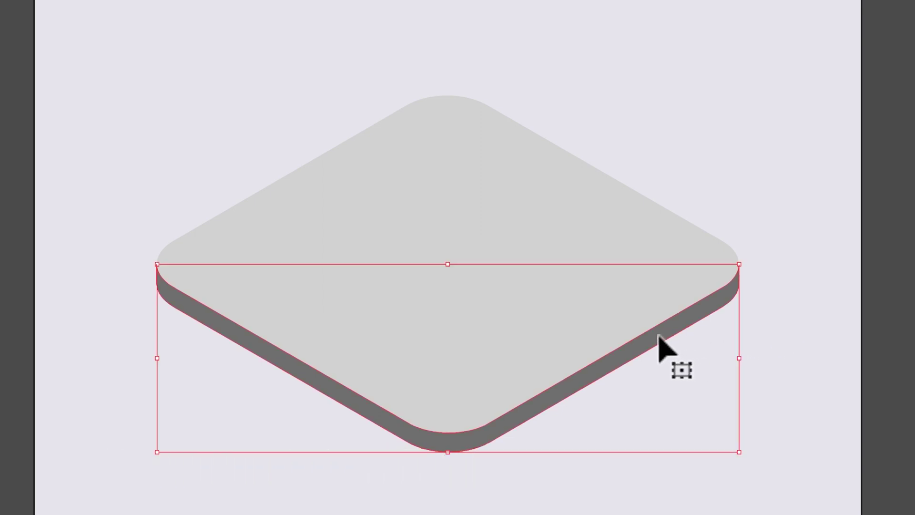
Colour the slab's side shape bluish-grey #c1c4cf
double_click(16, 215)
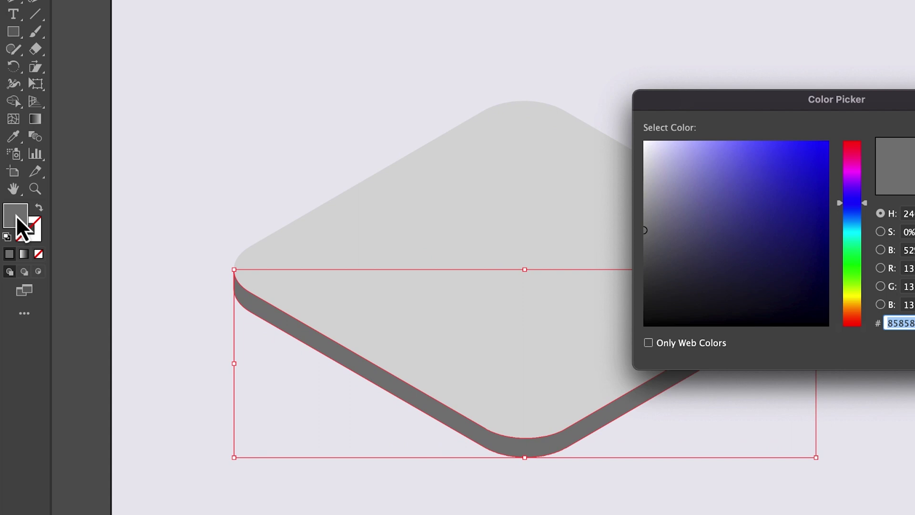
text(c1c4cf)
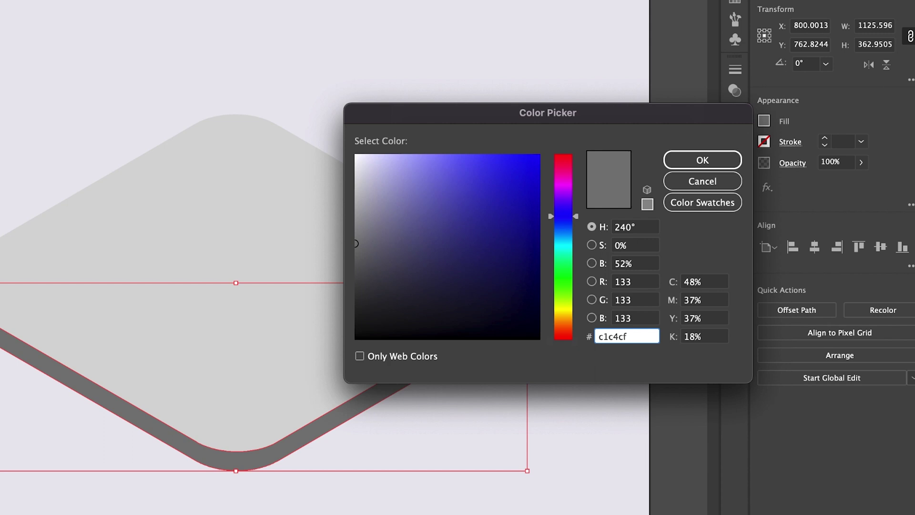
click(699, 162)
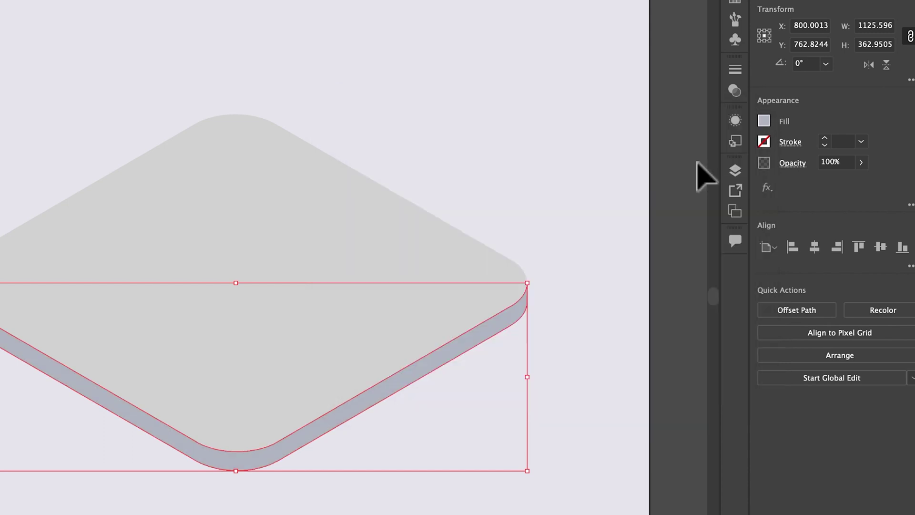
Fill the slab's top face with white #ffffff and deselect
click(277, 189)
double_click(13, 210)
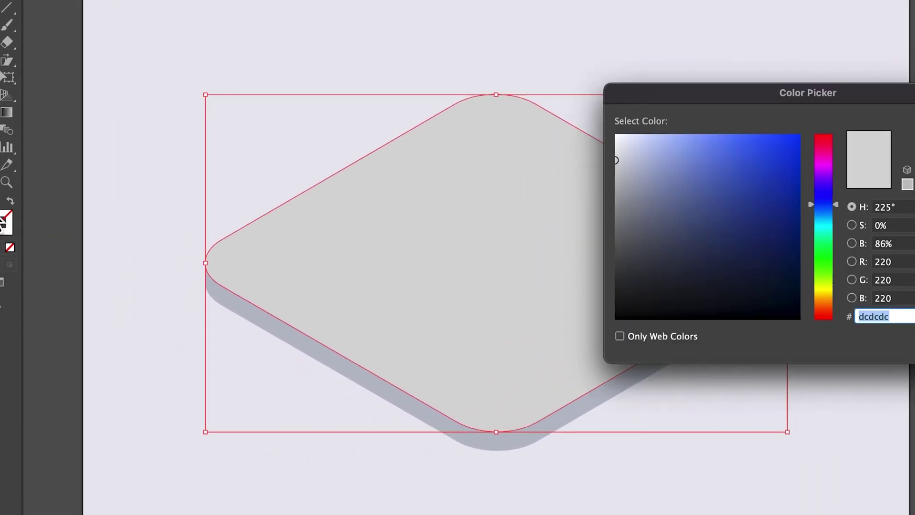
text(ffffff)
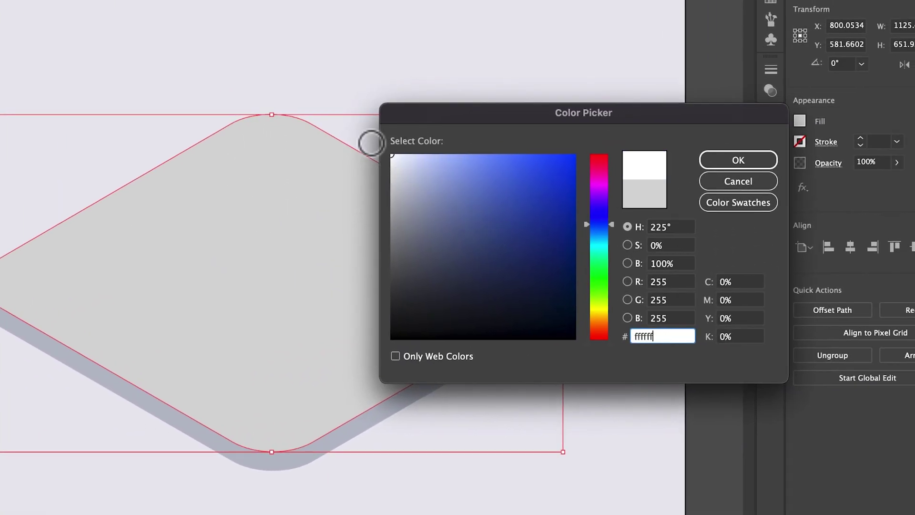
click(723, 163)
click(562, 147)
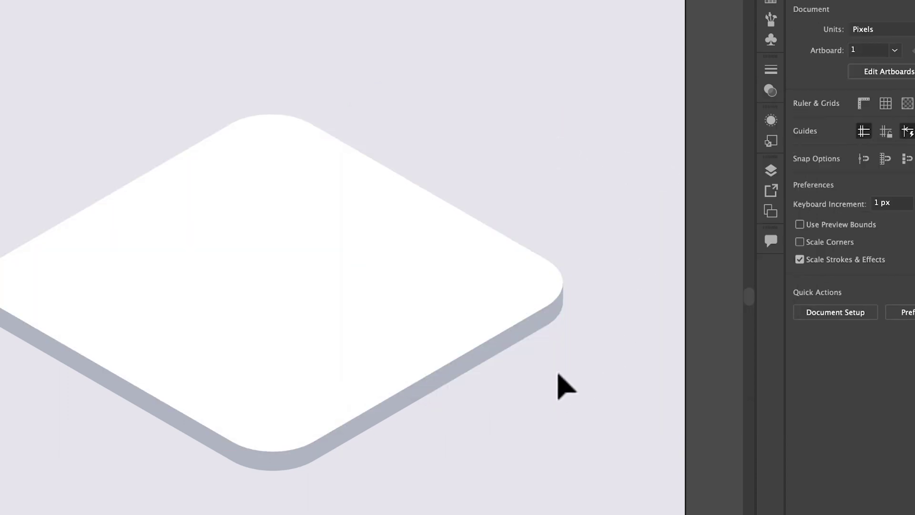
Duplicate the base about 73 px lower and fill the copy with #a8acba
click(449, 342)
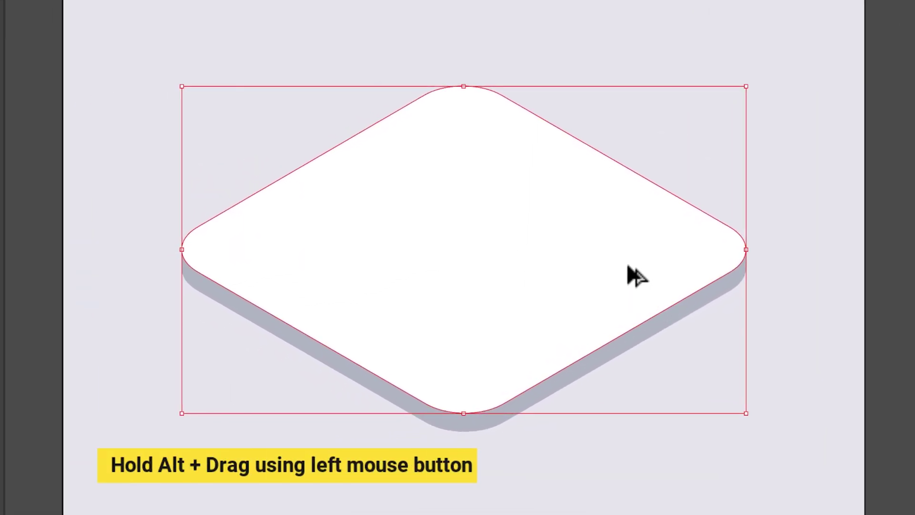
drag(628, 267, 626, 302)
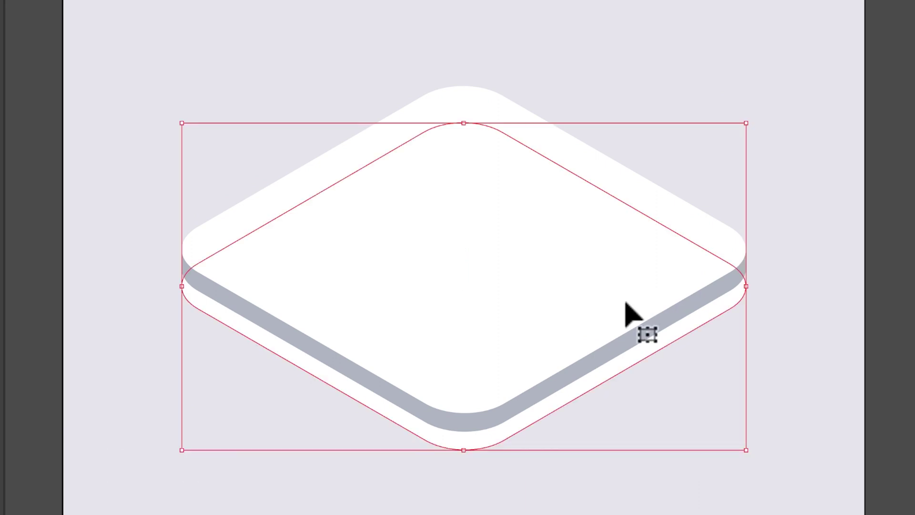
double_click(7, 214)
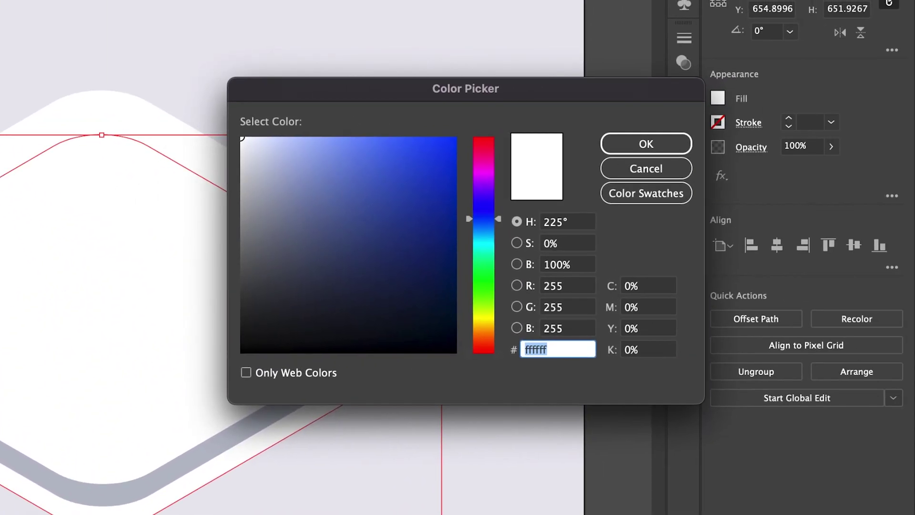
text(a8)
text(acba)
click(619, 144)
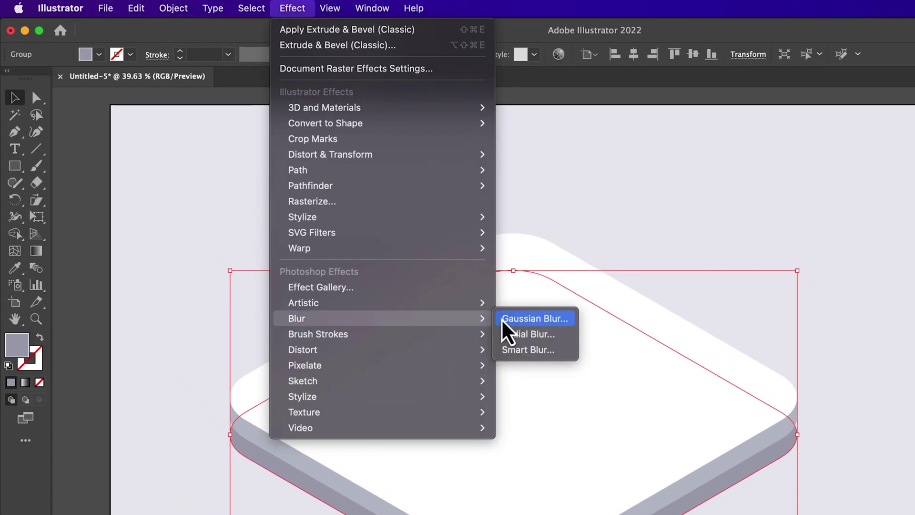
Apply a roughly 25.7 px Gaussian Blur to the grey-blue copy
click(529, 319)
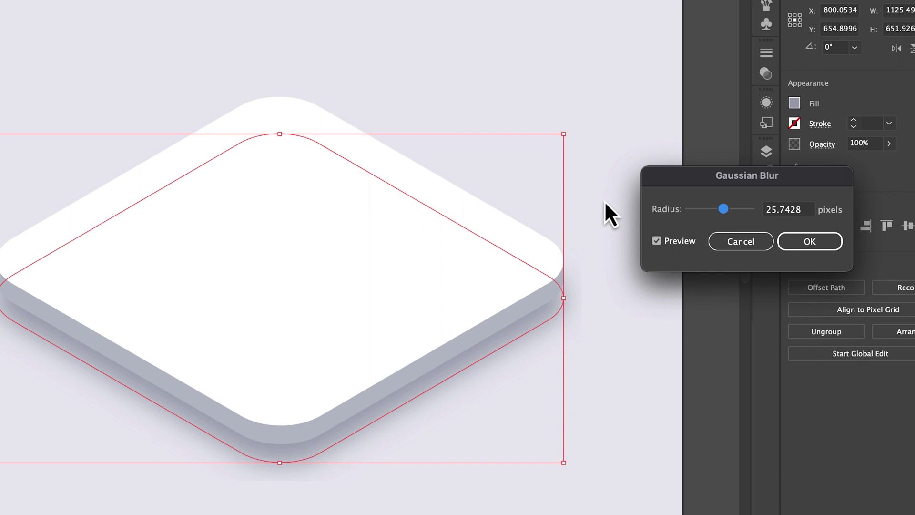
click(827, 243)
click(659, 220)
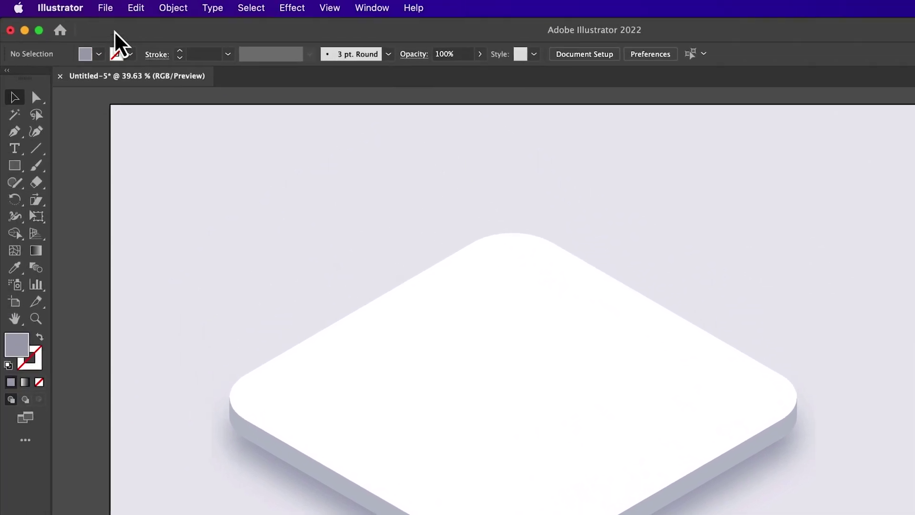
Open the recent file google logo.ai
click(106, 9)
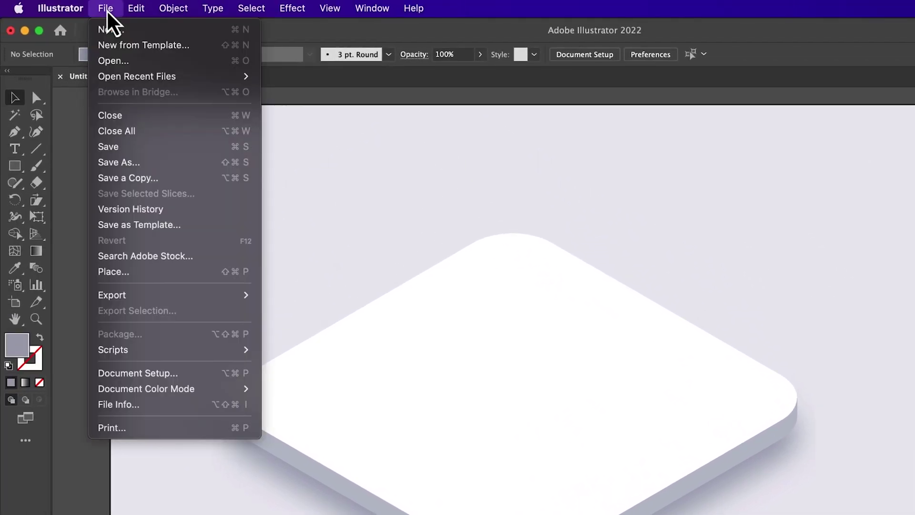
mouse_move(172, 91)
click(317, 96)
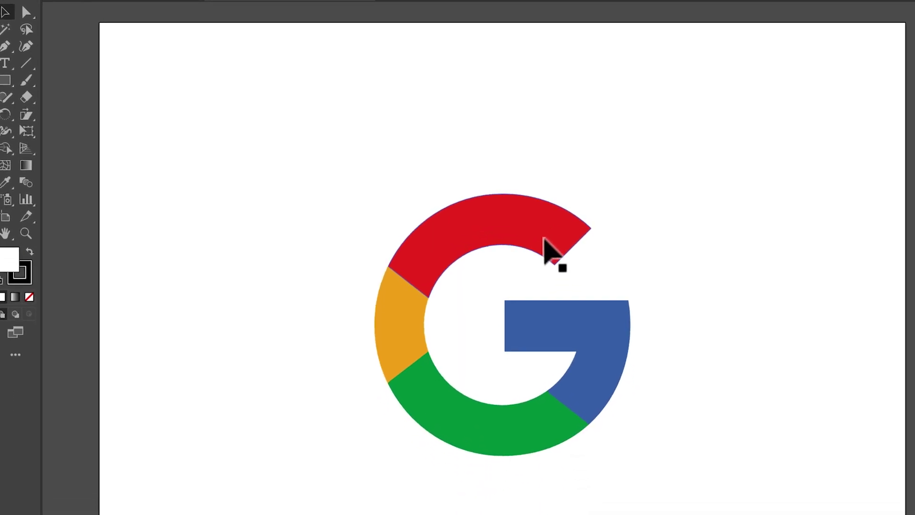
Copy the G logo and paste it into Untitled-5 onto the base
click(557, 324)
key(ctrl+c)
key(ctrl+c)
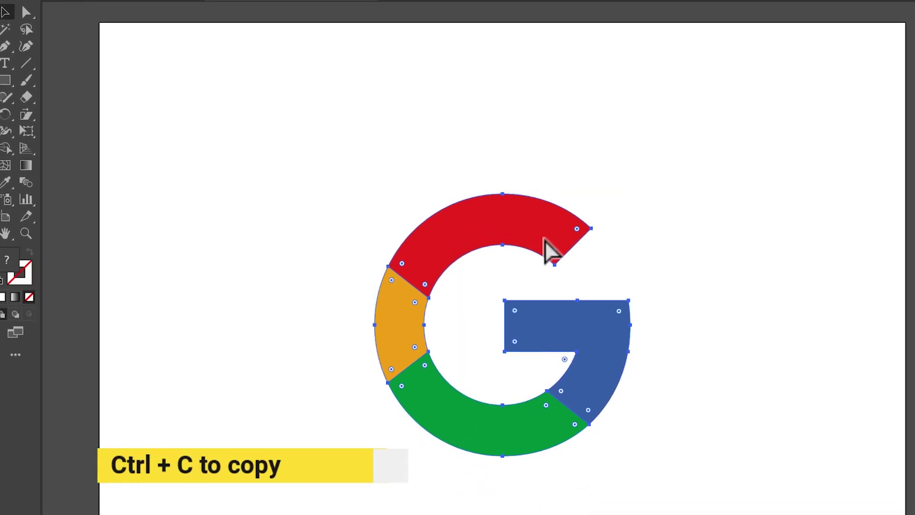
click(160, 6)
key(ctrl+v)
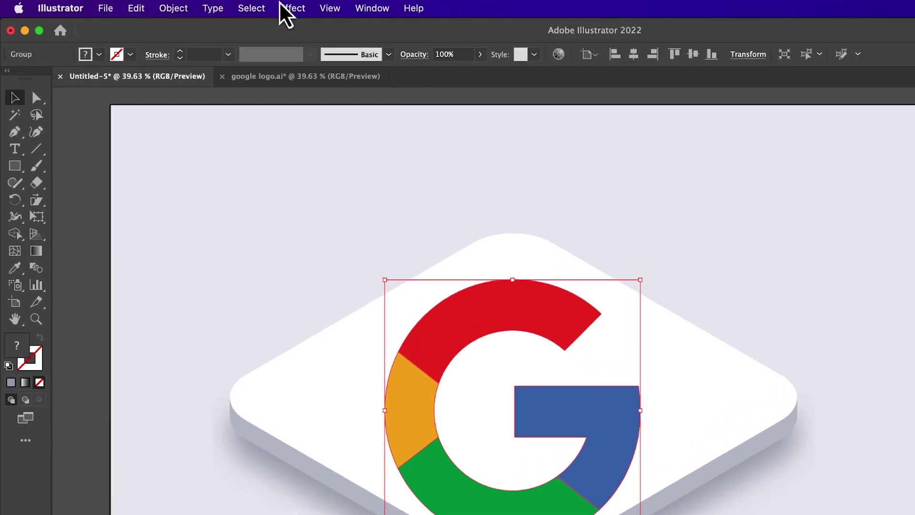
Apply 3D Extrude & Bevel to the G logo with a 40 px depth
click(282, 6)
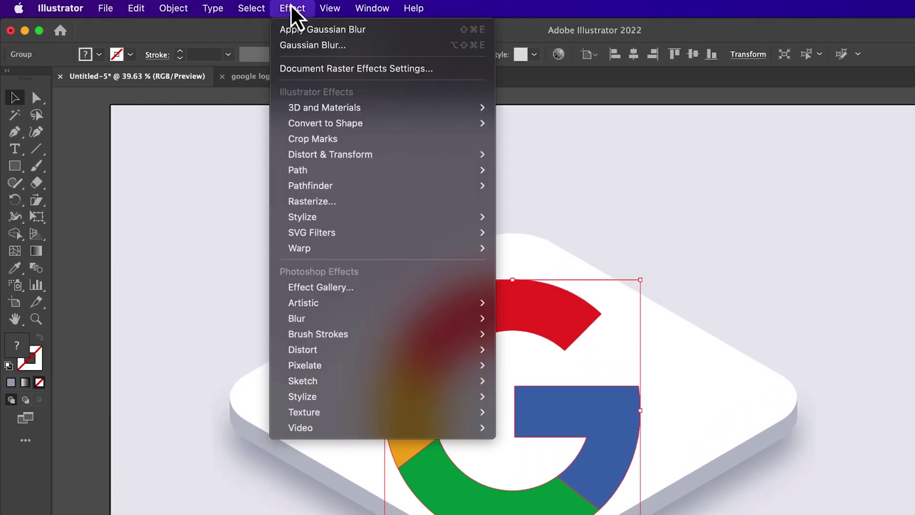
mouse_move(369, 111)
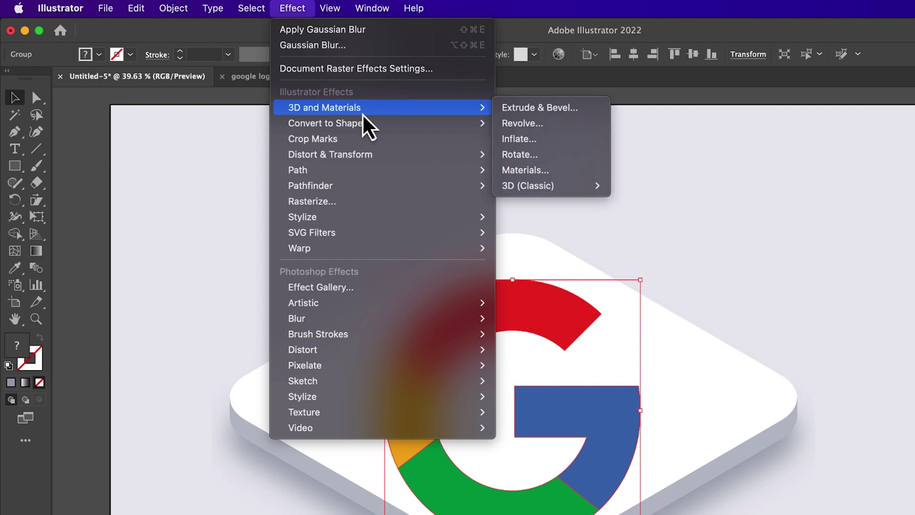
click(539, 114)
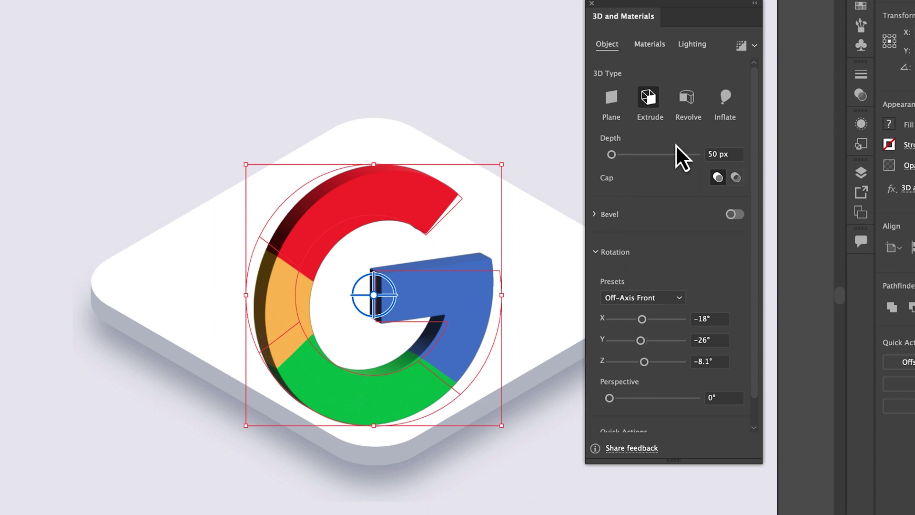
click(709, 156)
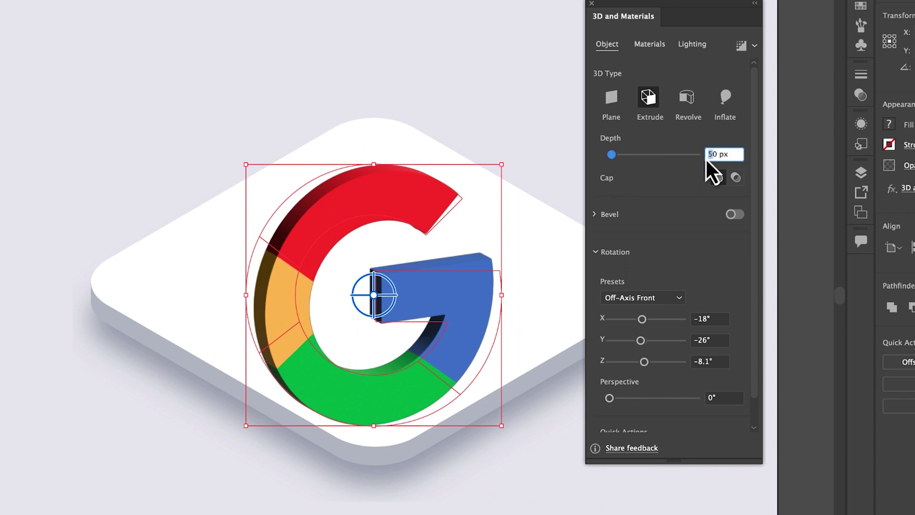
text(4)
key(Tab)
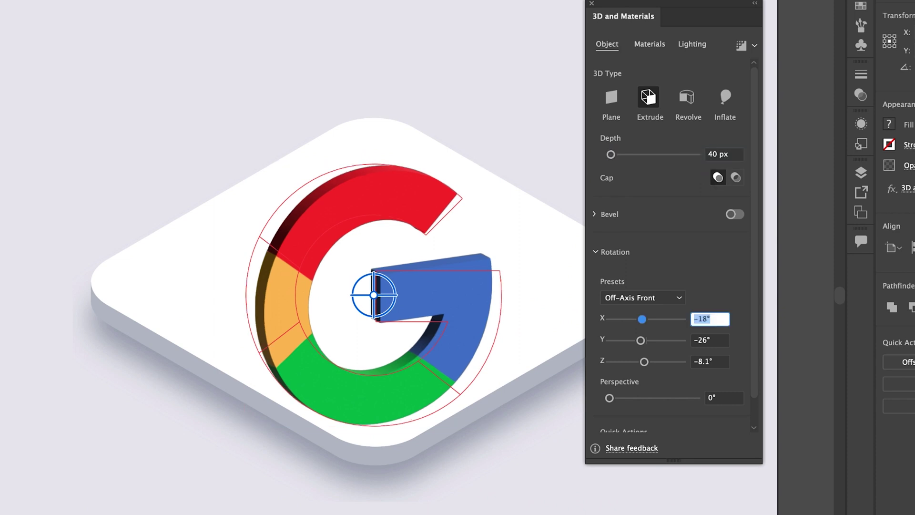
Compare the Isometric Left and Right rotation presets, settling on Isometric Top
click(665, 299)
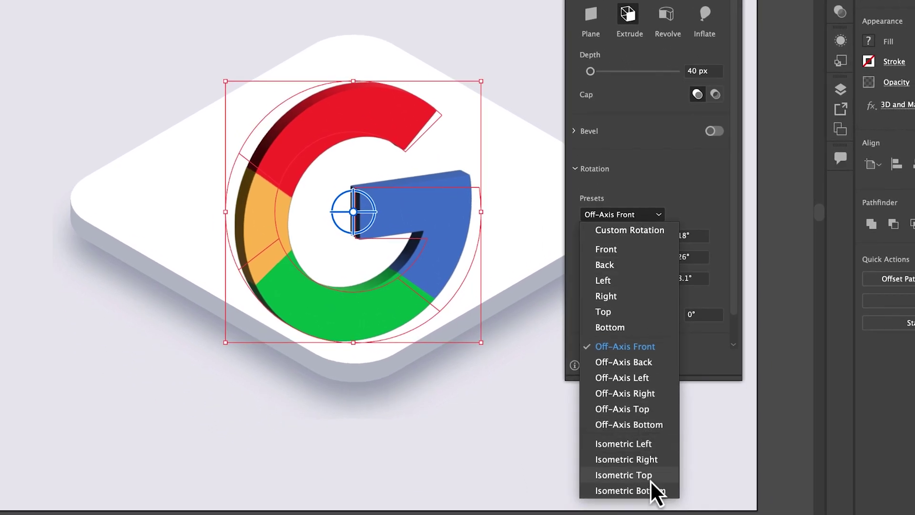
click(650, 478)
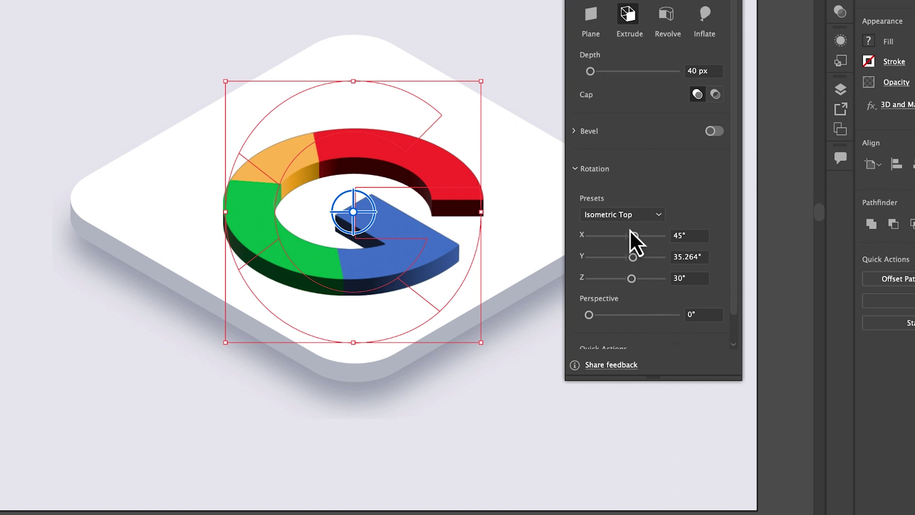
click(629, 215)
click(644, 444)
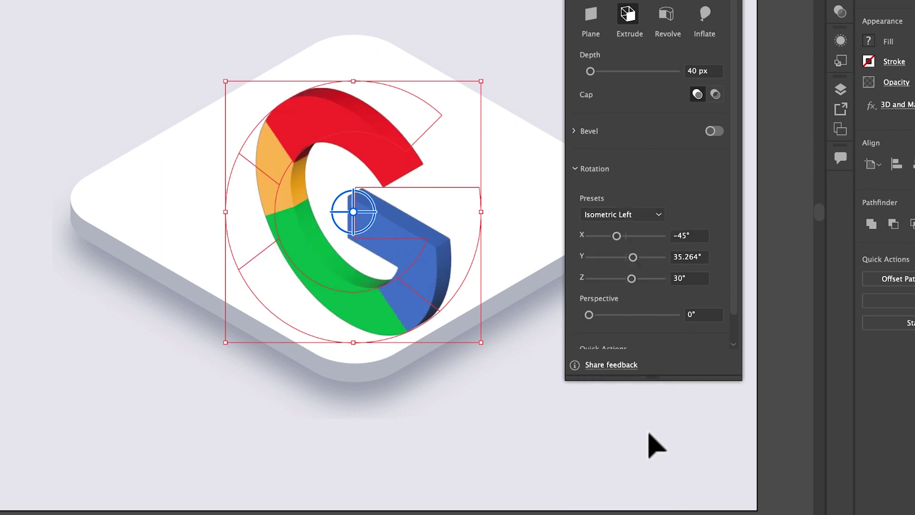
click(642, 218)
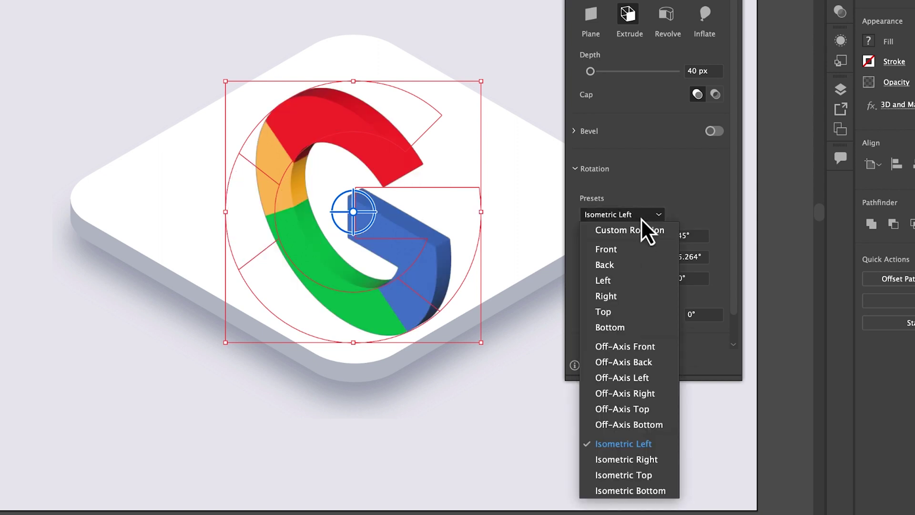
click(639, 459)
click(622, 220)
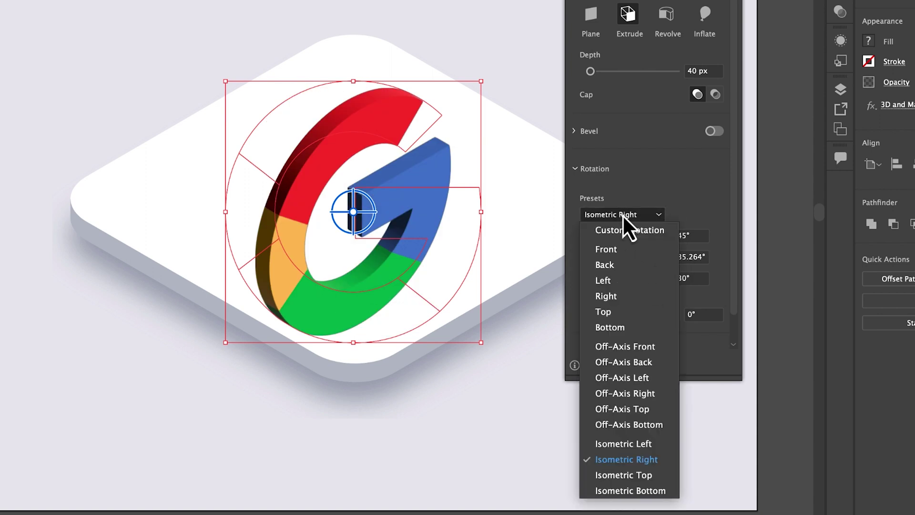
click(662, 476)
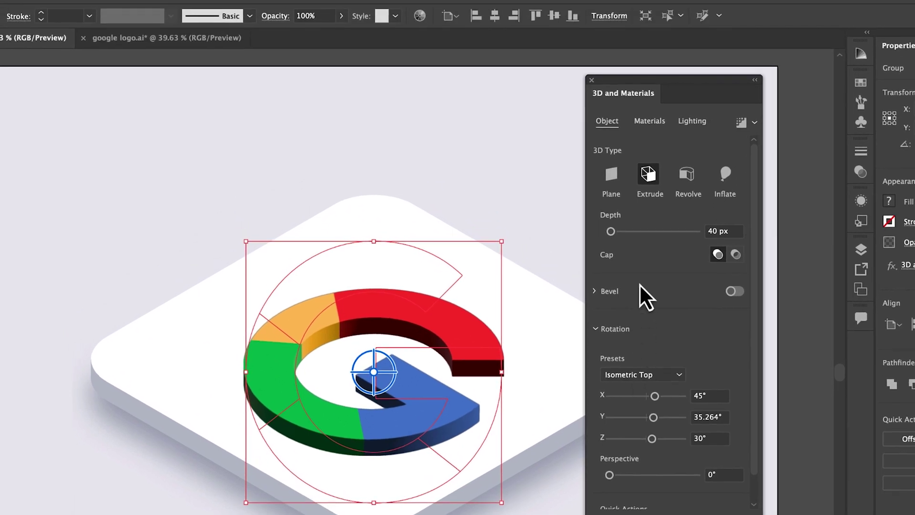
Rotate the extruded G logo by 90°
click(613, 23)
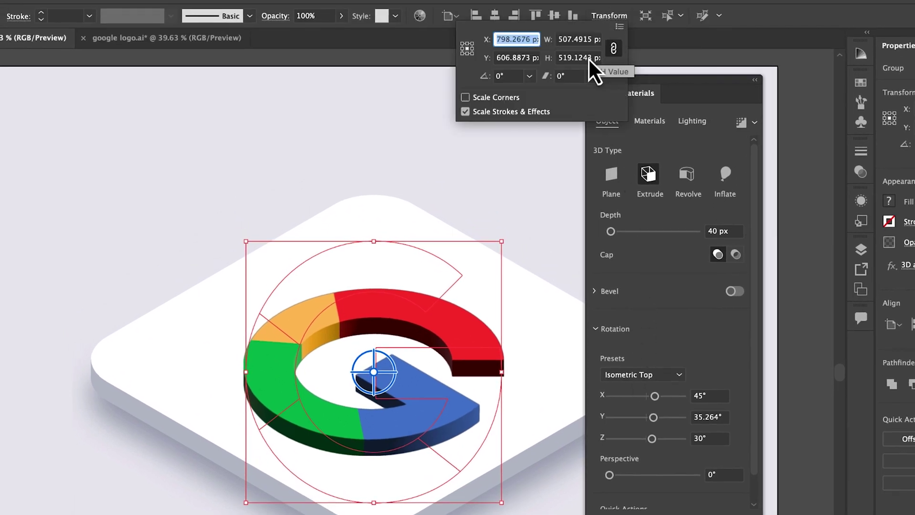
click(486, 77)
text(90)
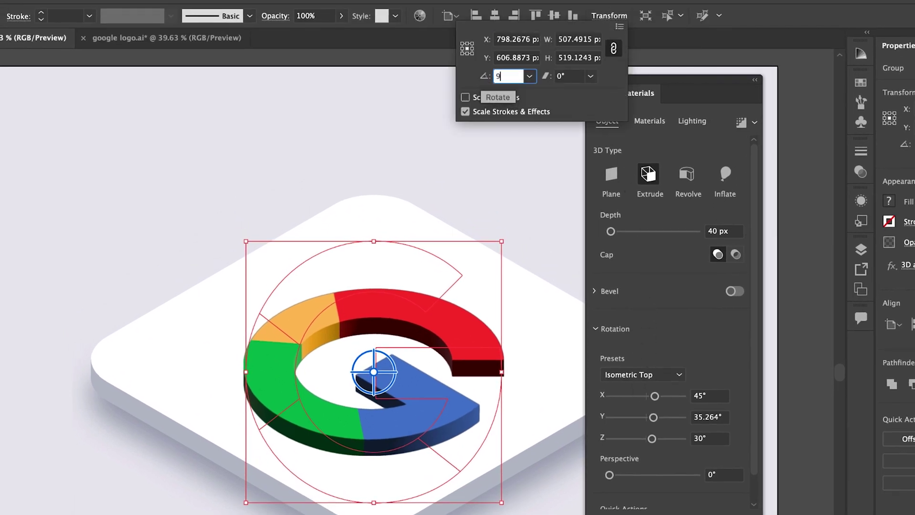
key(Tab)
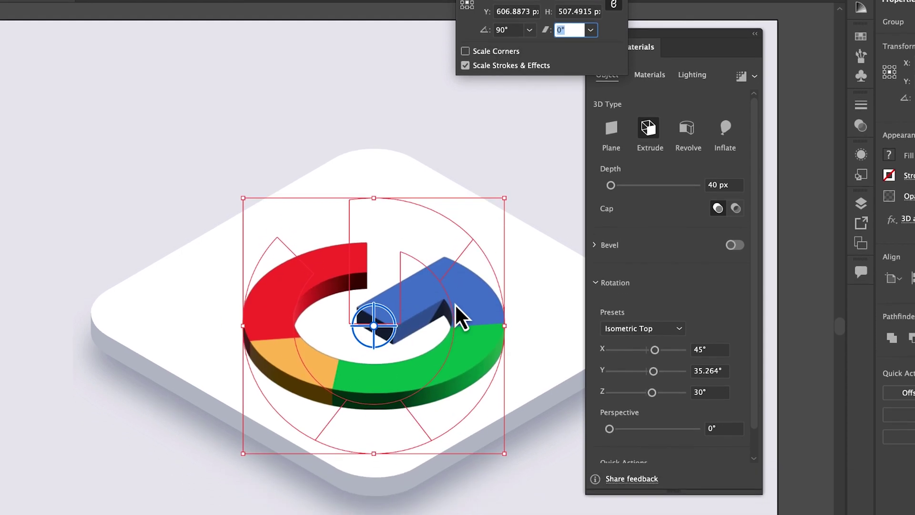
key(Return)
Nudge the G up on the base, move the 3D panel aside, and reselect the logo
drag(468, 396, 469, 378)
drag(468, 325, 468, 314)
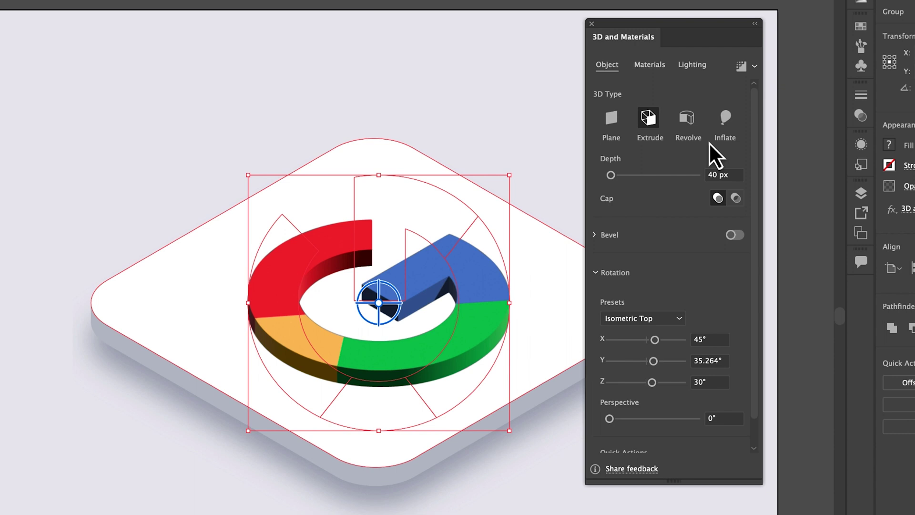
drag(688, 36, 777, 41)
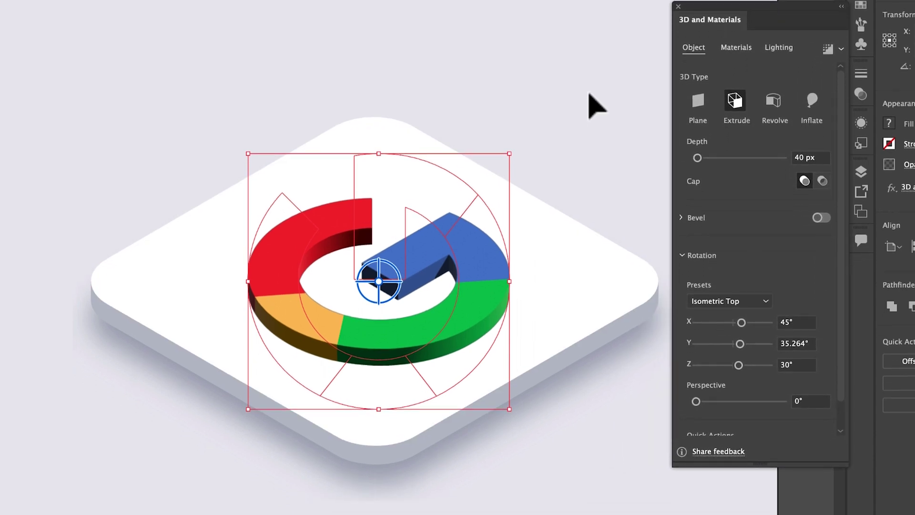
click(593, 128)
click(456, 217)
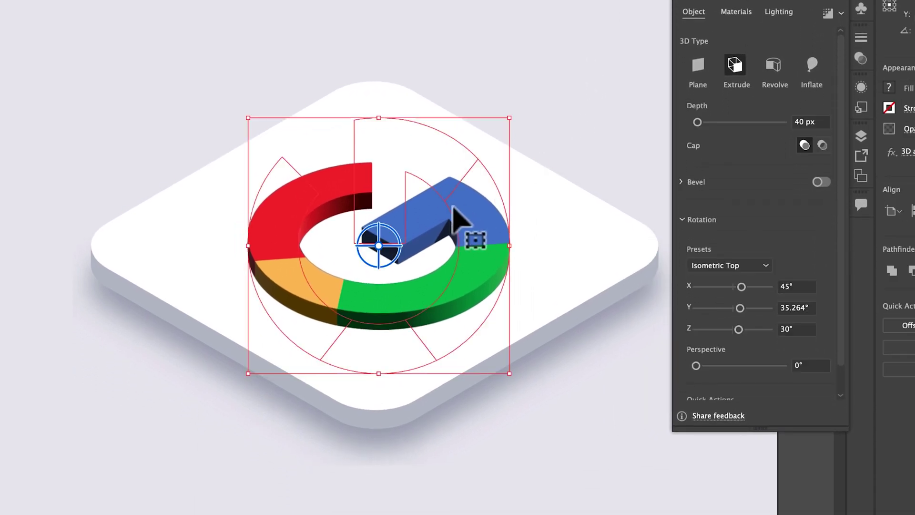
Try the Diffuse and Top Left lighting presets, then light the logo from the Right
scroll(795, 25, down, 1)
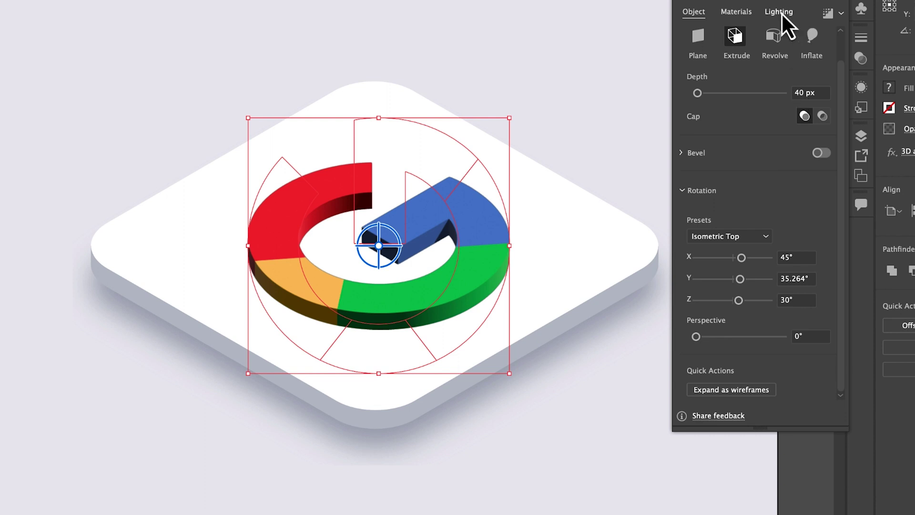
click(778, 12)
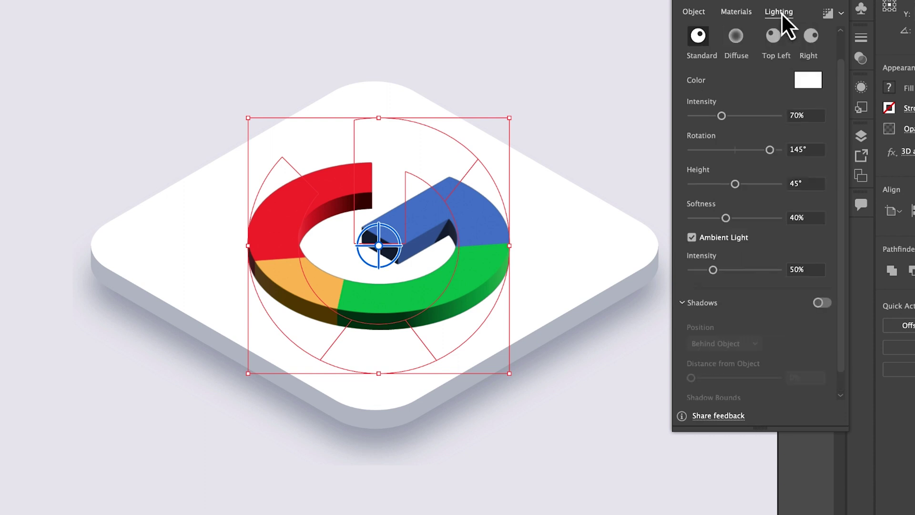
click(739, 41)
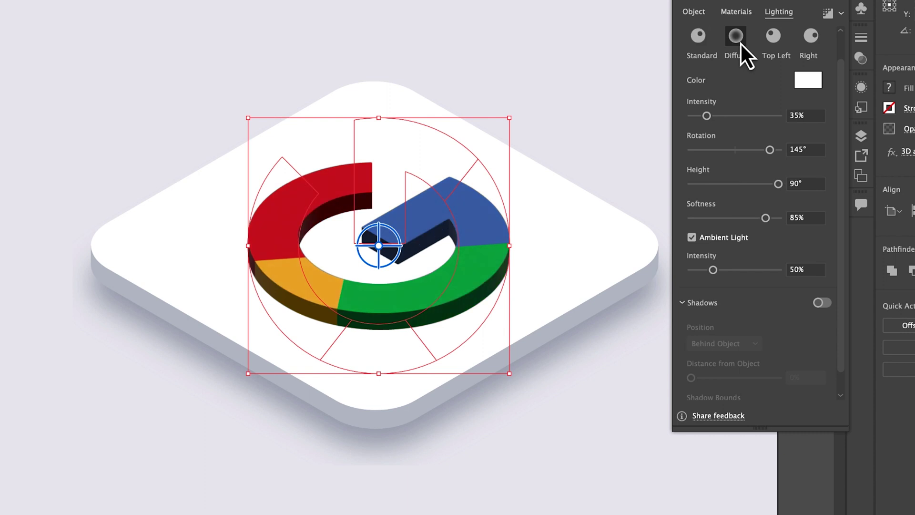
click(769, 41)
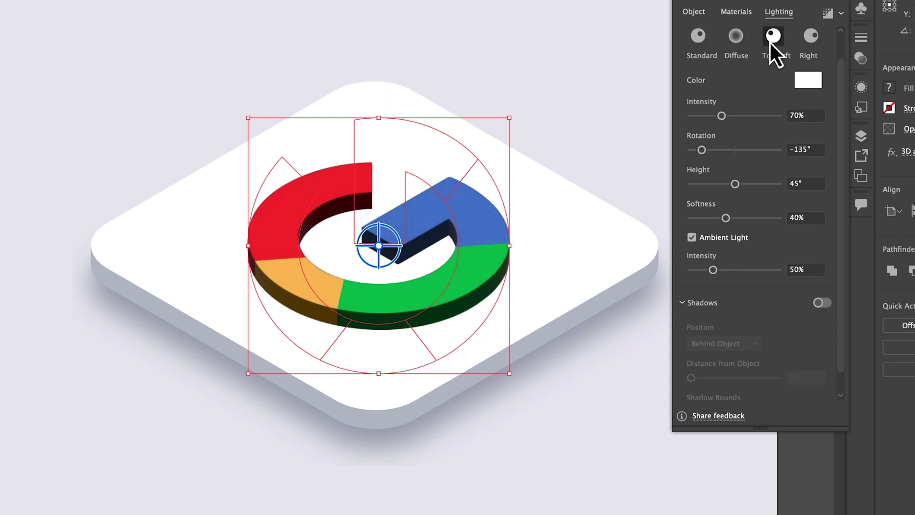
click(811, 38)
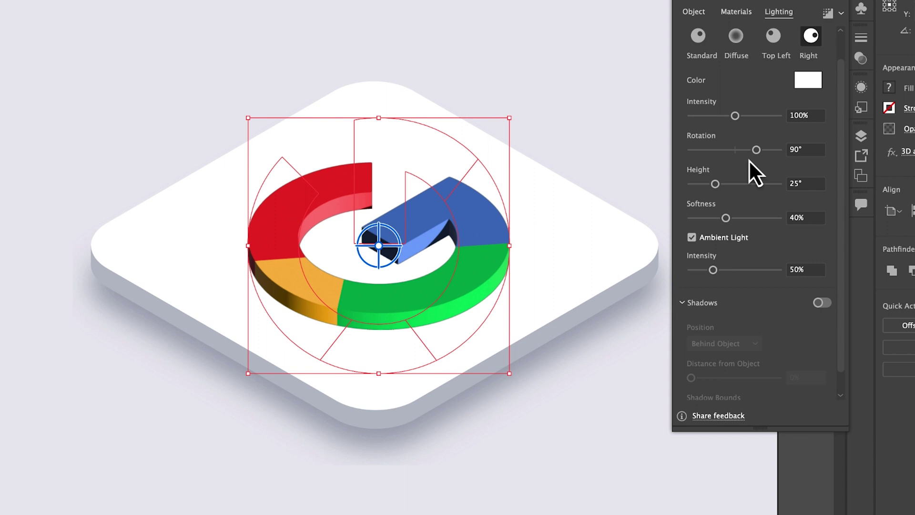
Set the light to 109° rotation and 17° height, and render with ray tracing
mouse_move(756, 150)
mouse_down()
mouse_move(694, 150)
mouse_move(762, 150)
mouse_up()
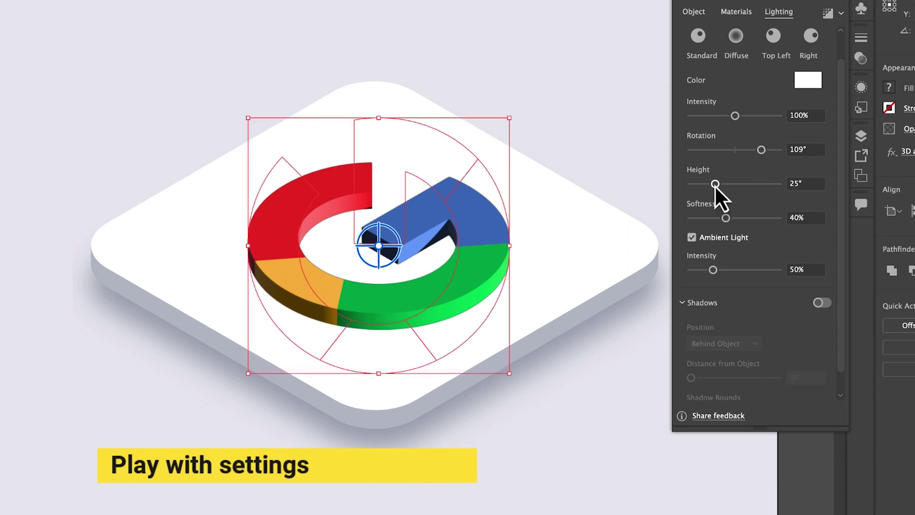
mouse_move(715, 185)
mouse_down()
mouse_move(730, 185)
mouse_move(699, 183)
mouse_move(707, 183)
mouse_up()
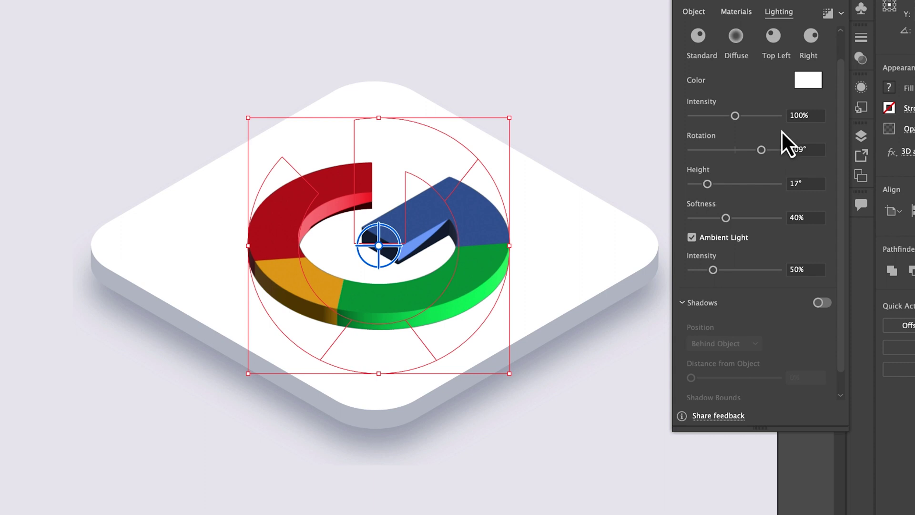
click(828, 14)
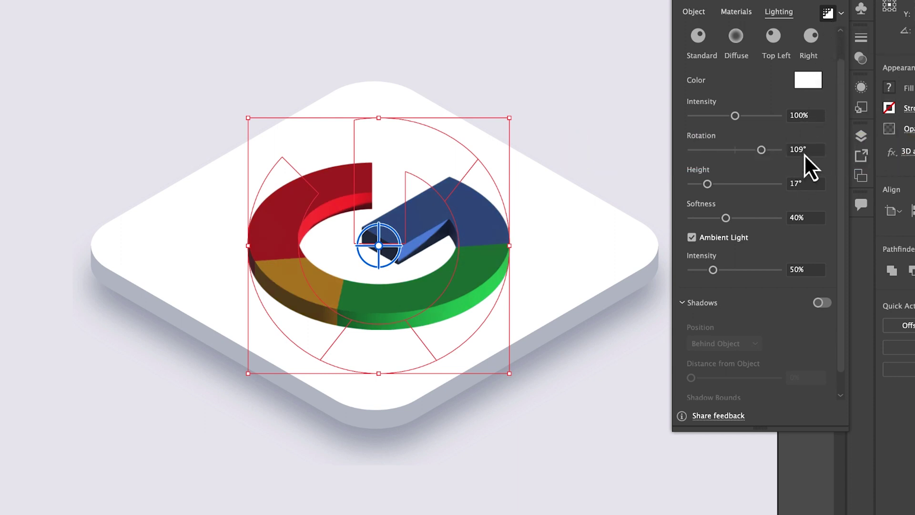
Enter light Rotation 180°, Height 77°, Softness 93% and Ambient Intensity 184%
click(804, 153)
text(180)
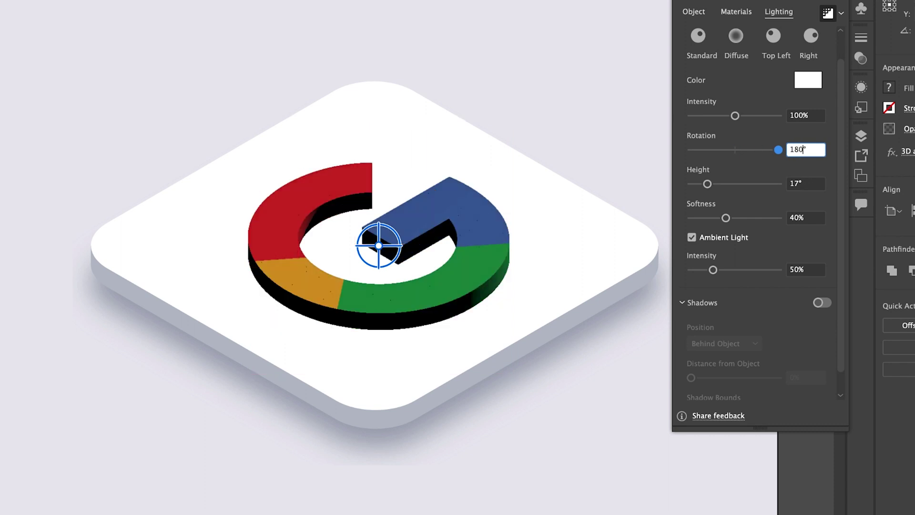
click(800, 185)
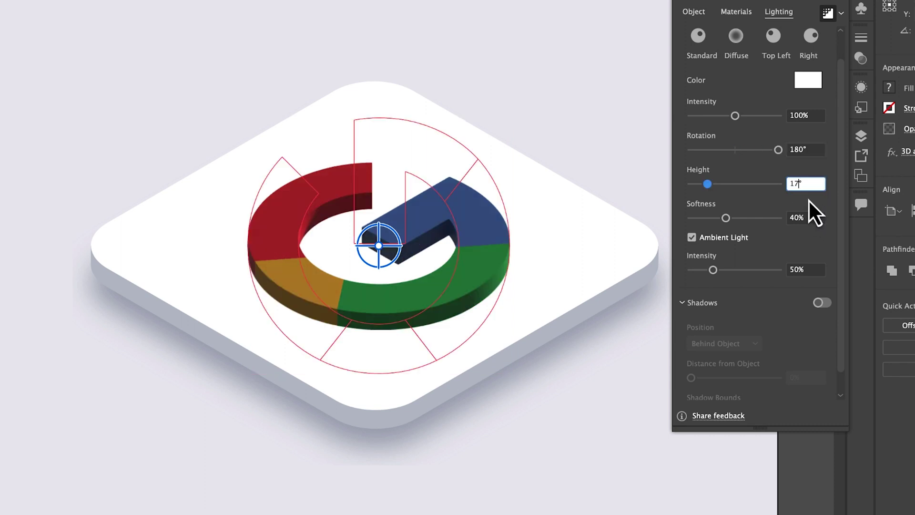
key(BackSpace)
key(BackSpace)
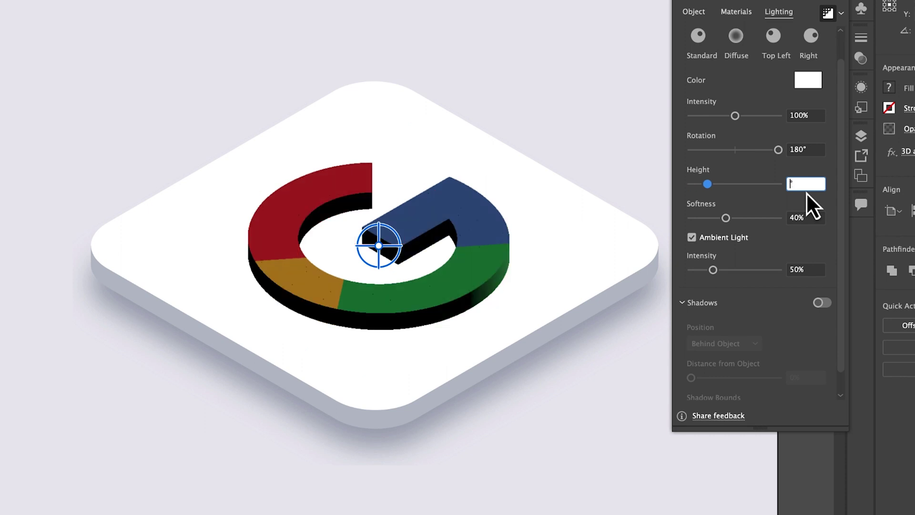
text(77)
key(Tab)
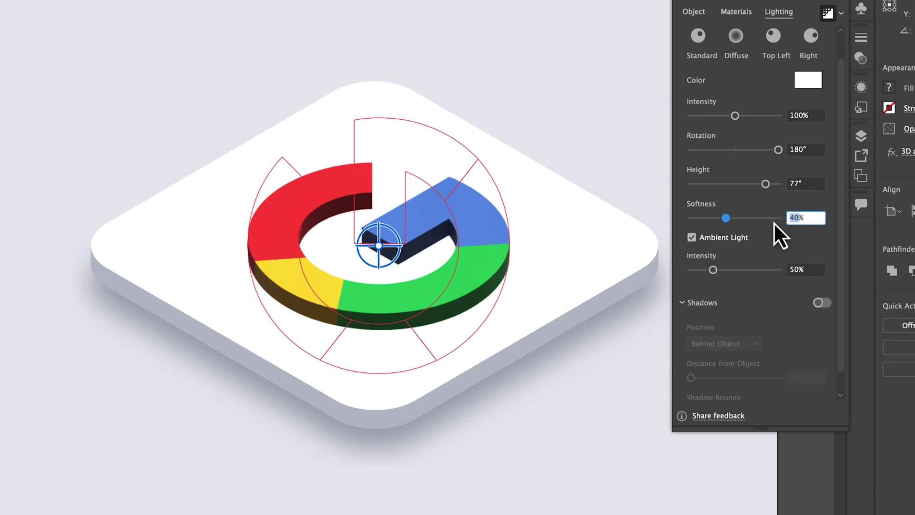
text(93)
key(Tab)
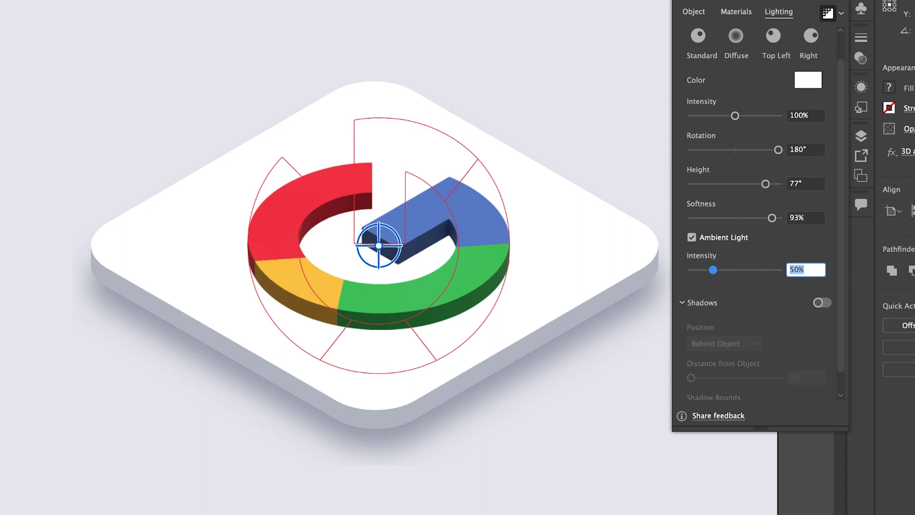
text(184)
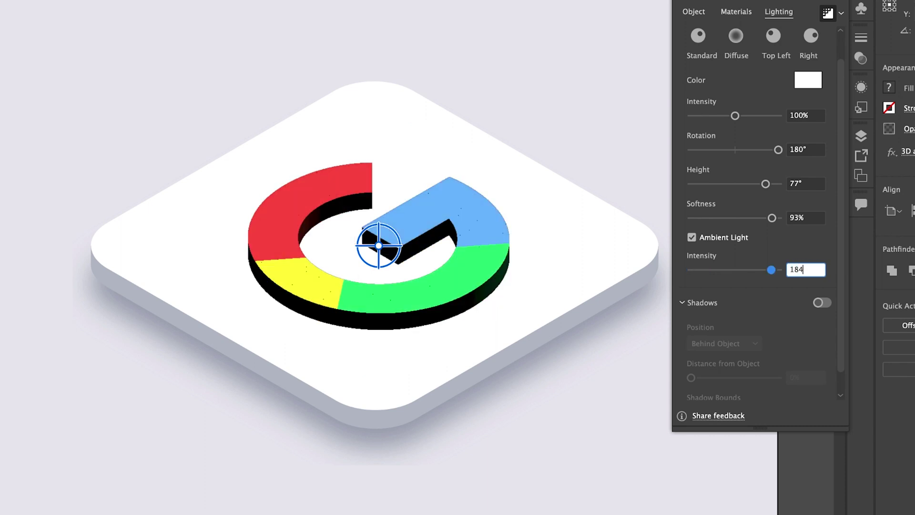
key(Tab)
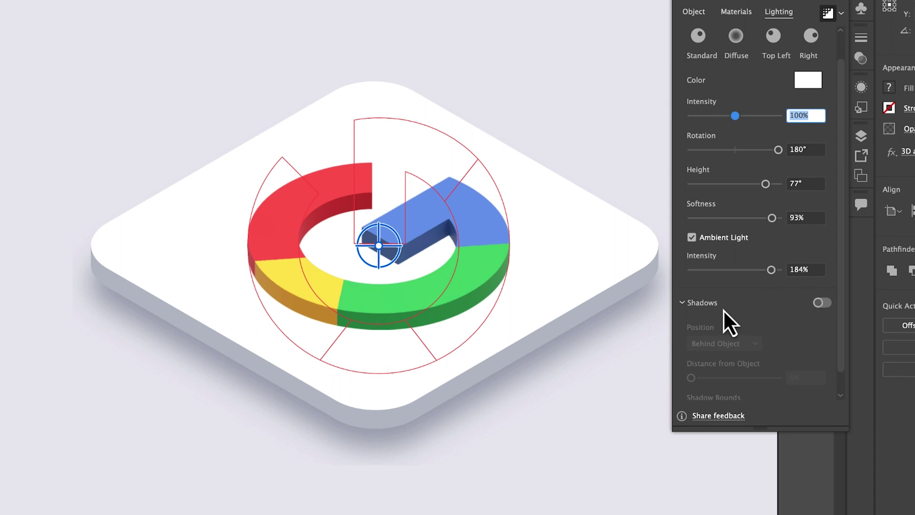
Turn on shadows for the 3D G logo and preview the result
click(820, 304)
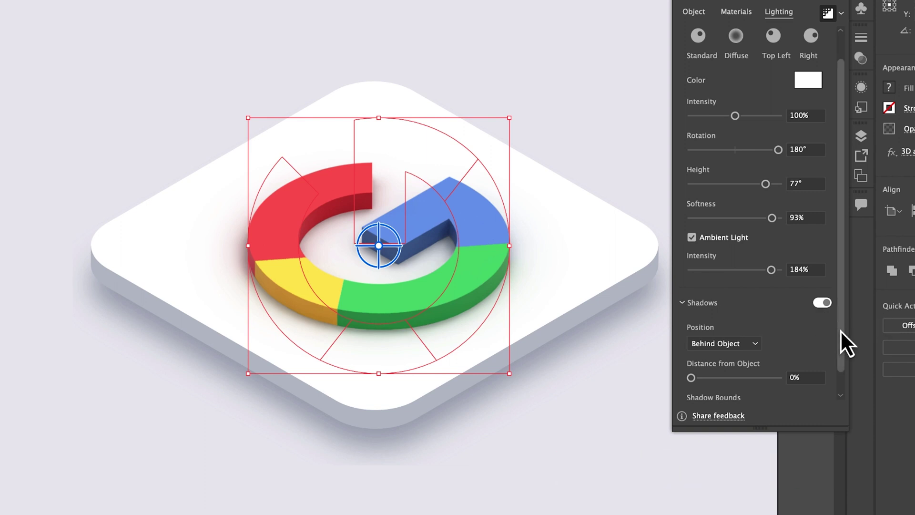
drag(840, 329, 816, 388)
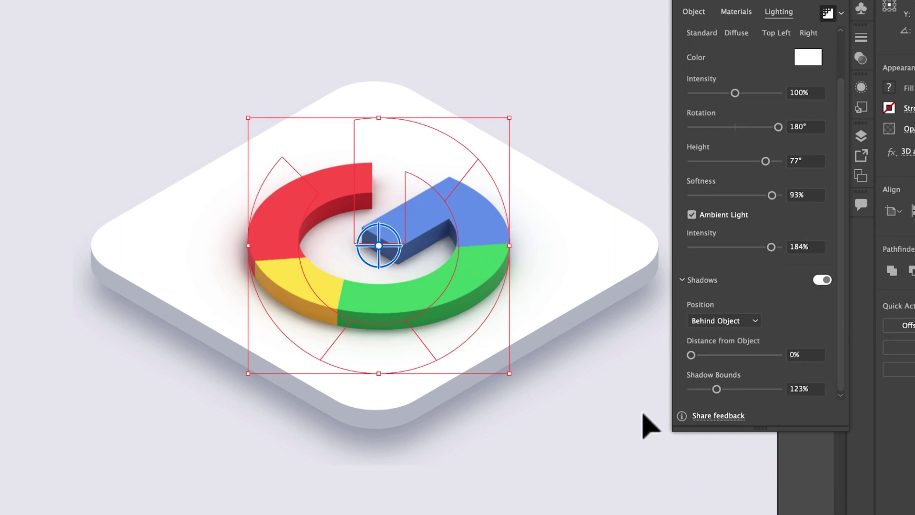
click(643, 415)
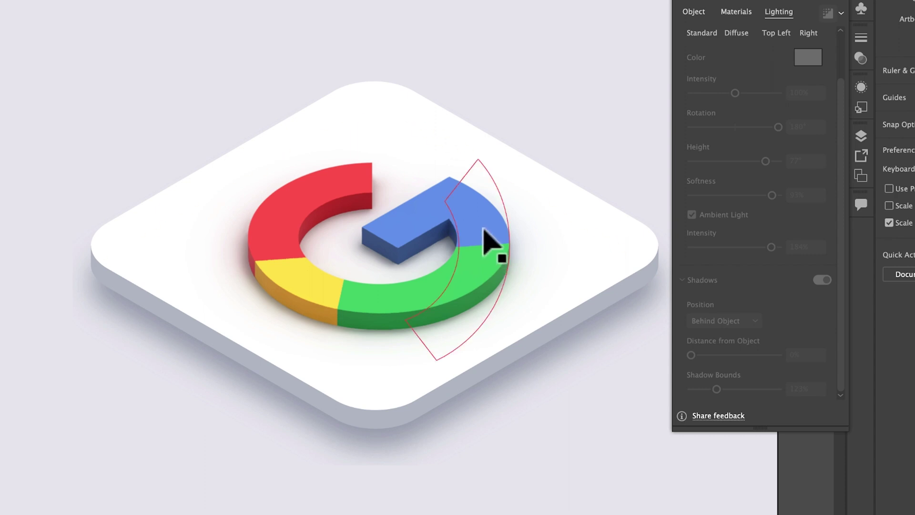
click(490, 244)
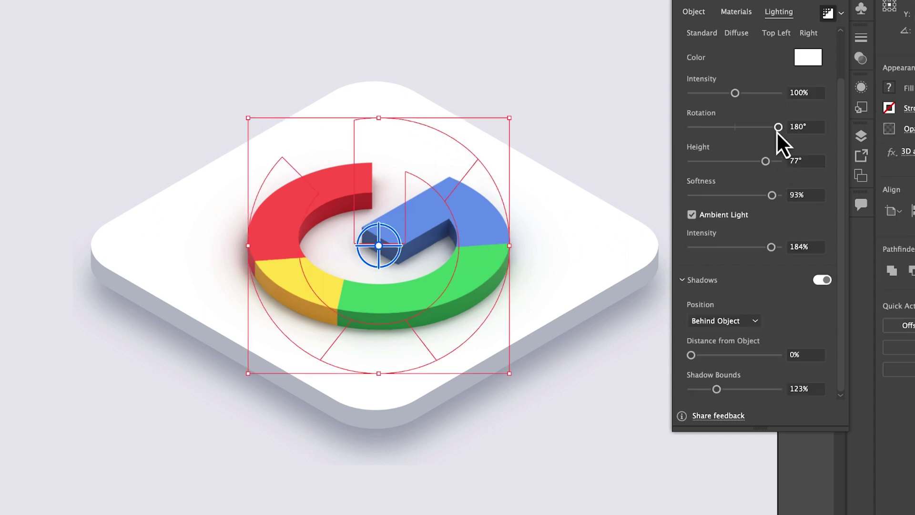
Keep the light rotation at 180° after comparing 143°, and set the light height to 53°
drag(776, 130, 768, 130)
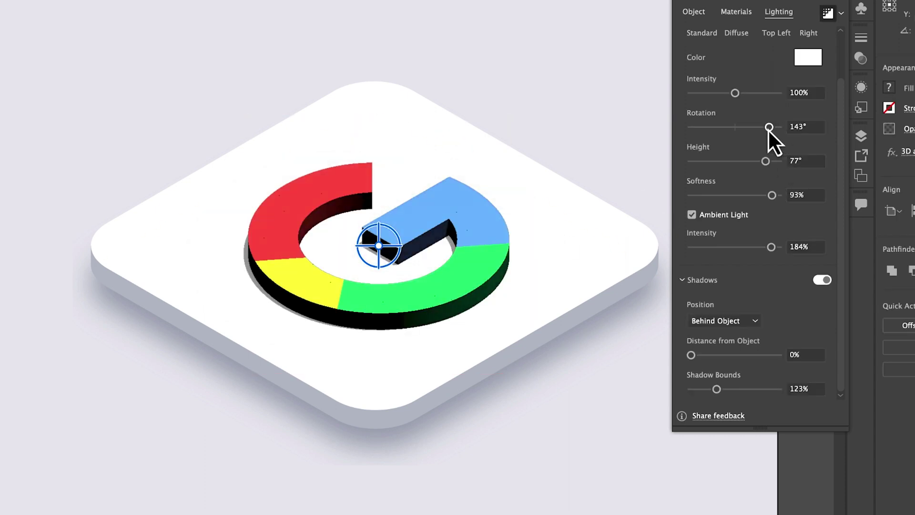
drag(769, 130, 783, 130)
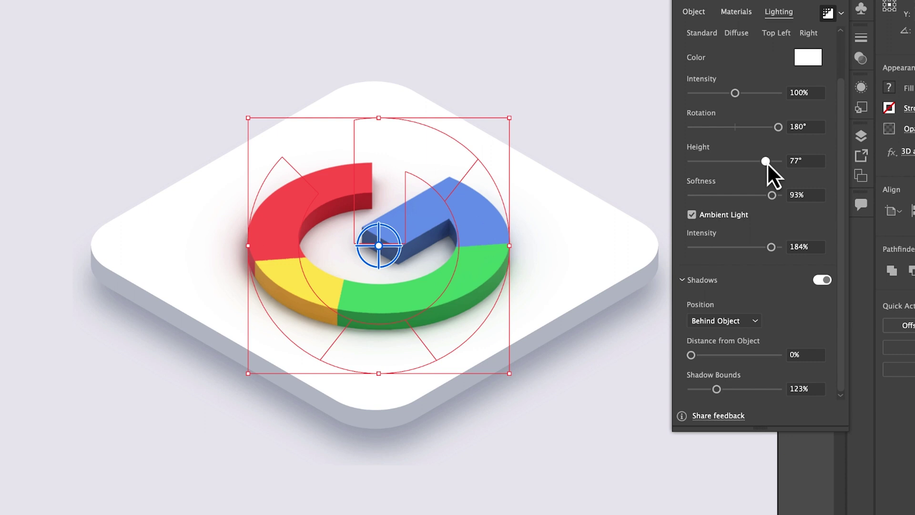
drag(767, 162, 724, 161)
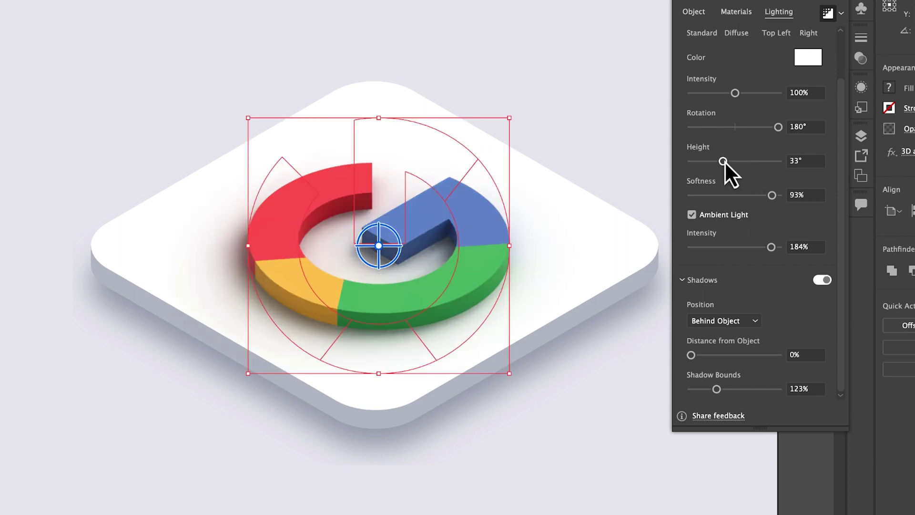
drag(724, 161, 743, 161)
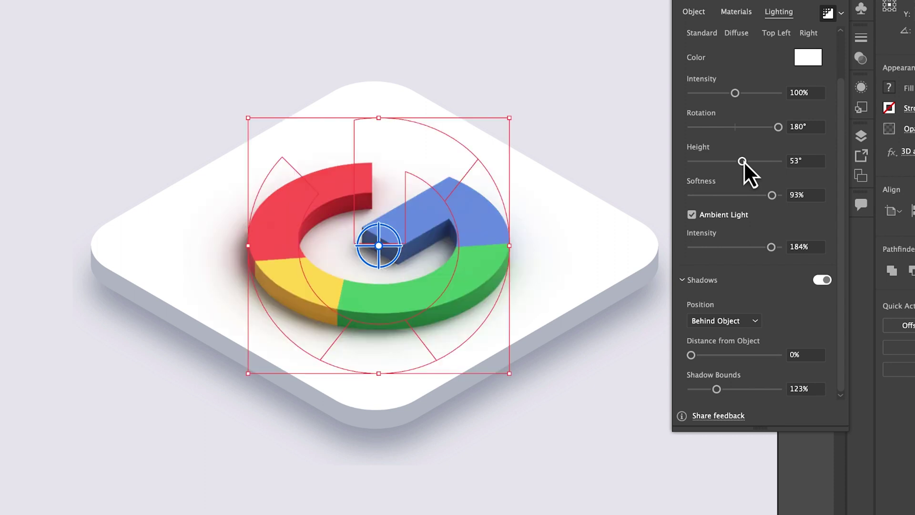
Drag the 3D G logo about 10 px right and 17 px up on the base
click(632, 150)
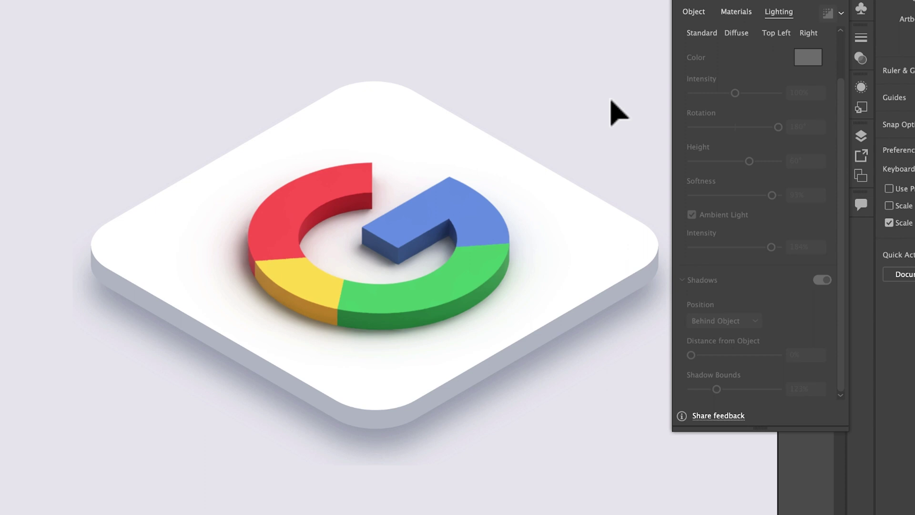
drag(482, 220, 484, 203)
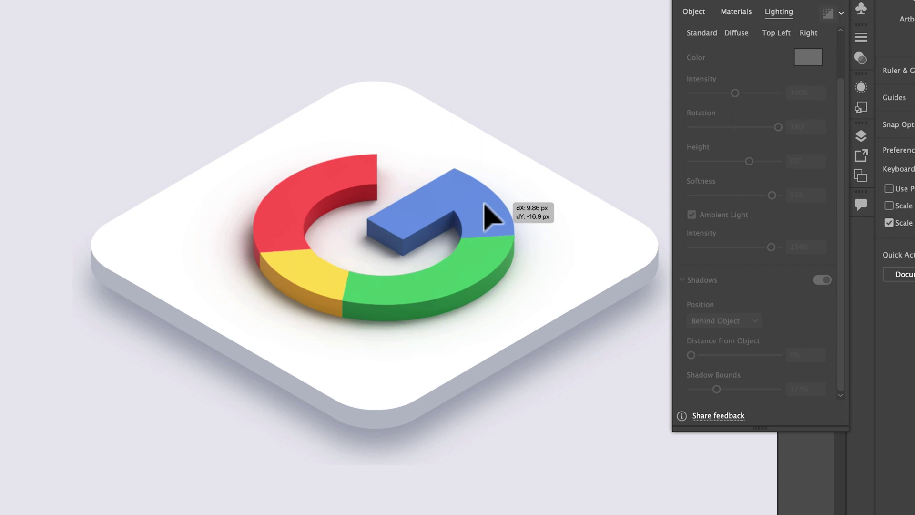